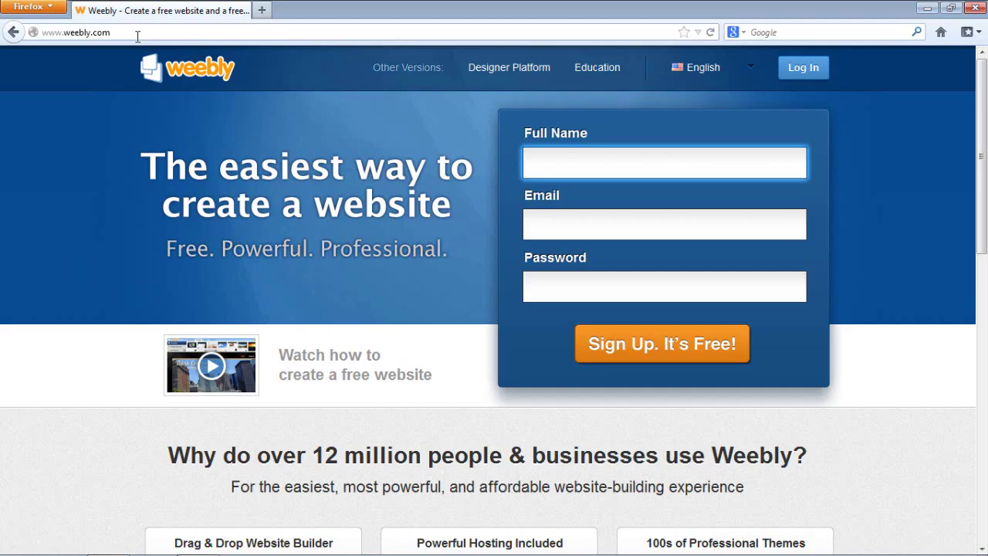
drag(136, 35, 32, 43)
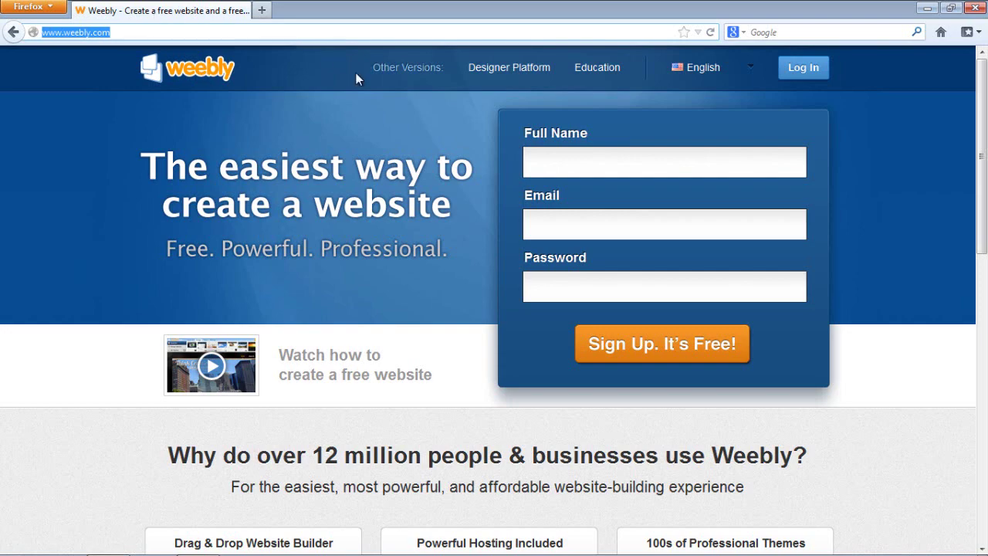
click(595, 160)
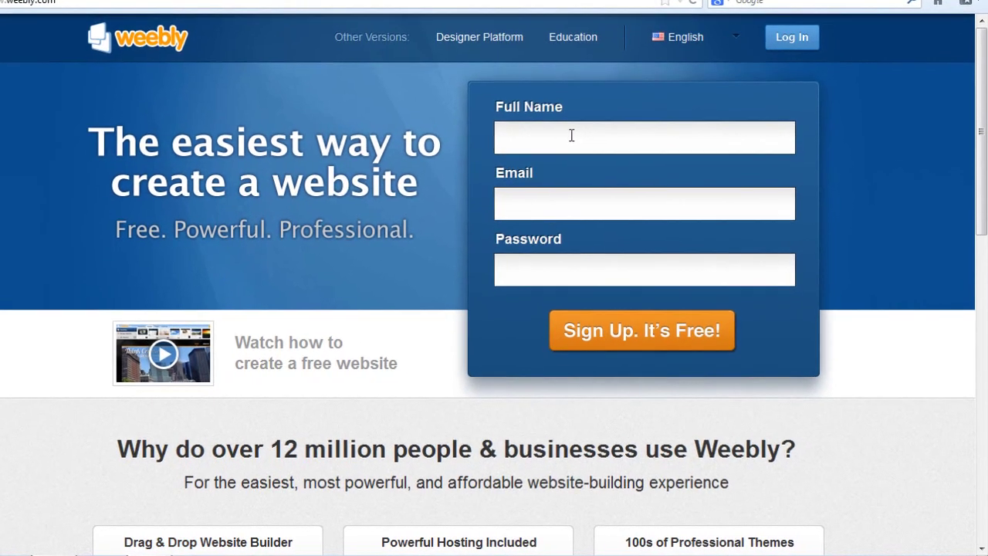
click(571, 135)
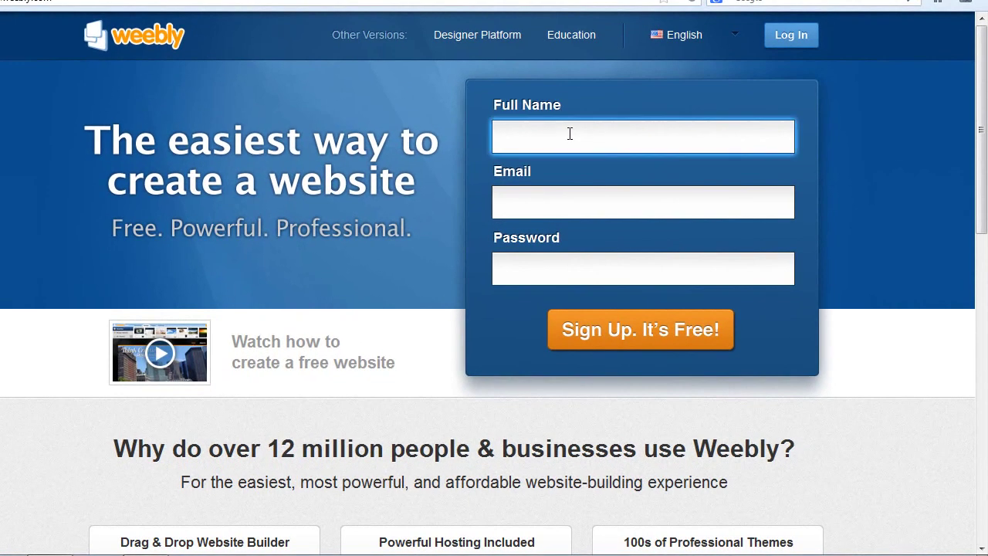
click(555, 195)
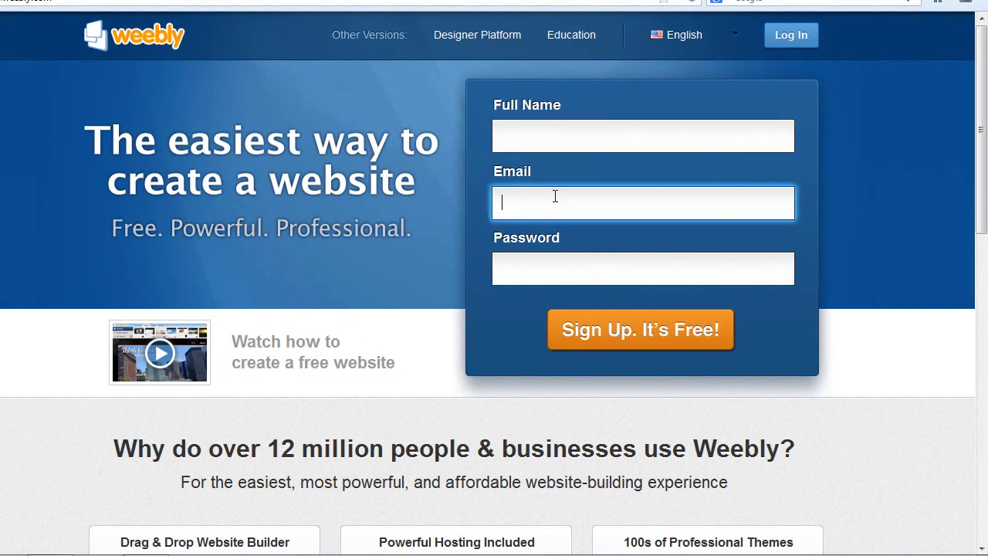
click(528, 269)
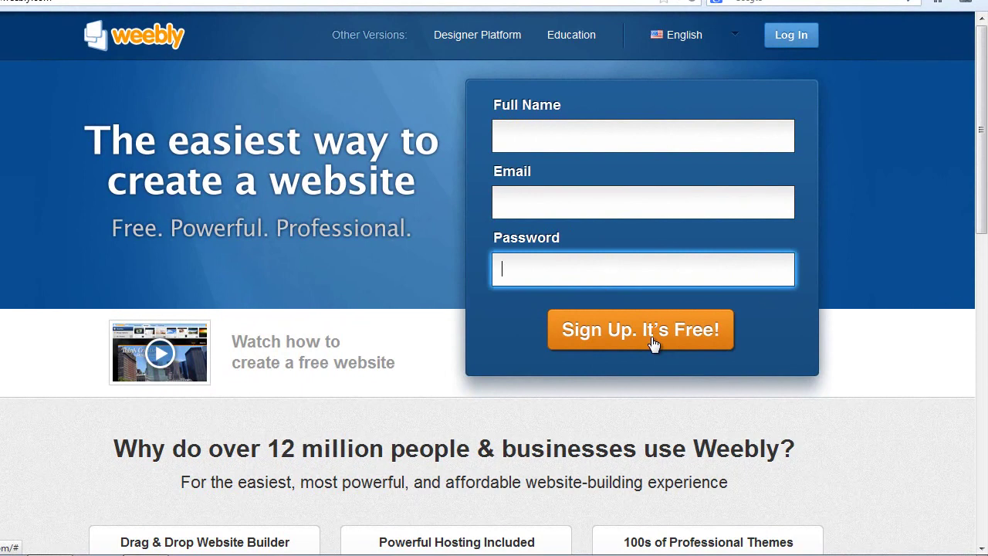
- Log in to the existing Weebly account with the account e-mail and password
click(793, 37)
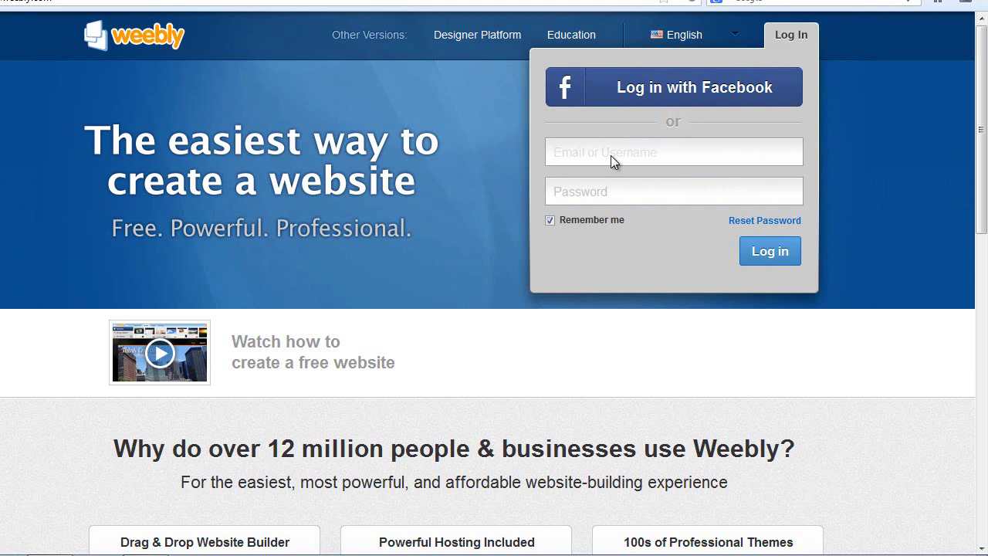
text(wa)
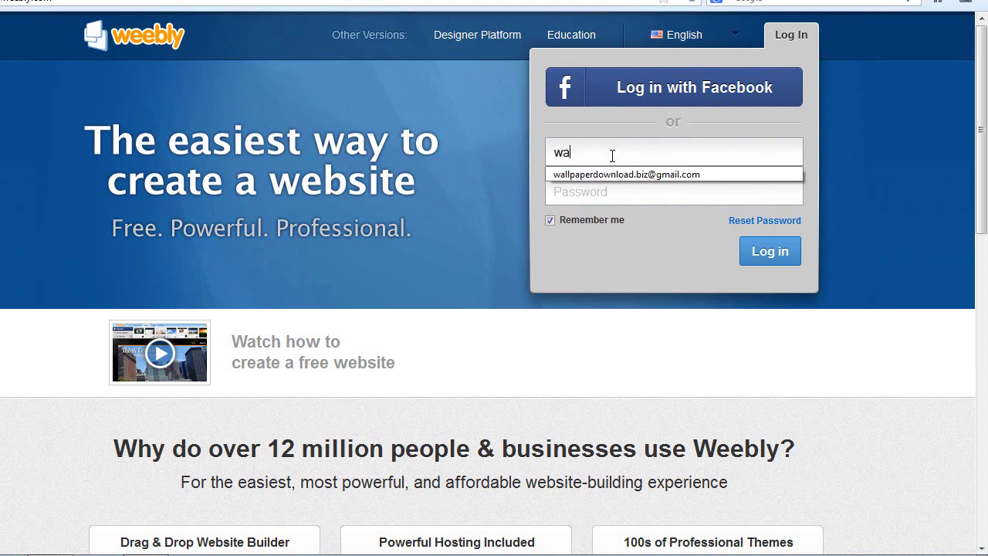
click(618, 173)
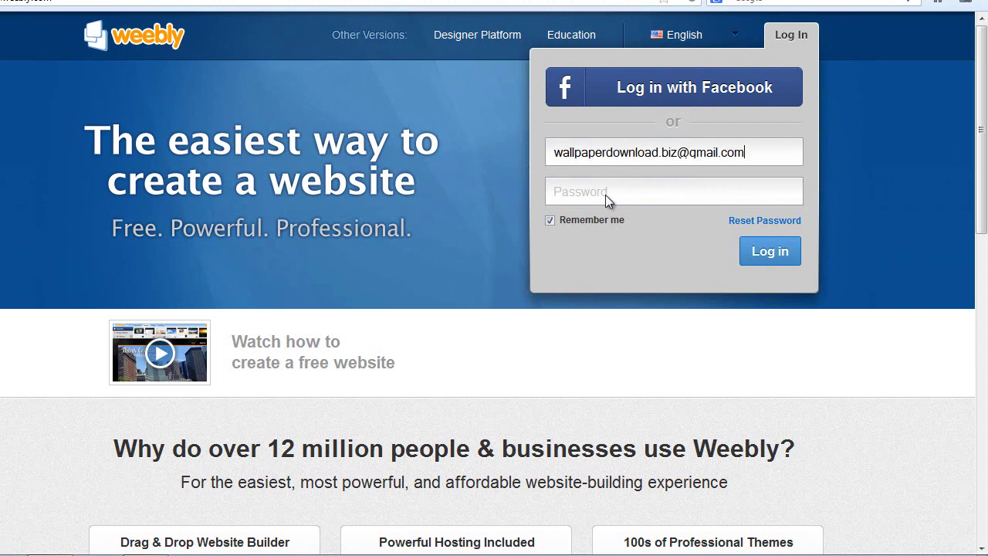
click(595, 194)
text(•••••••••••••)
click(785, 253)
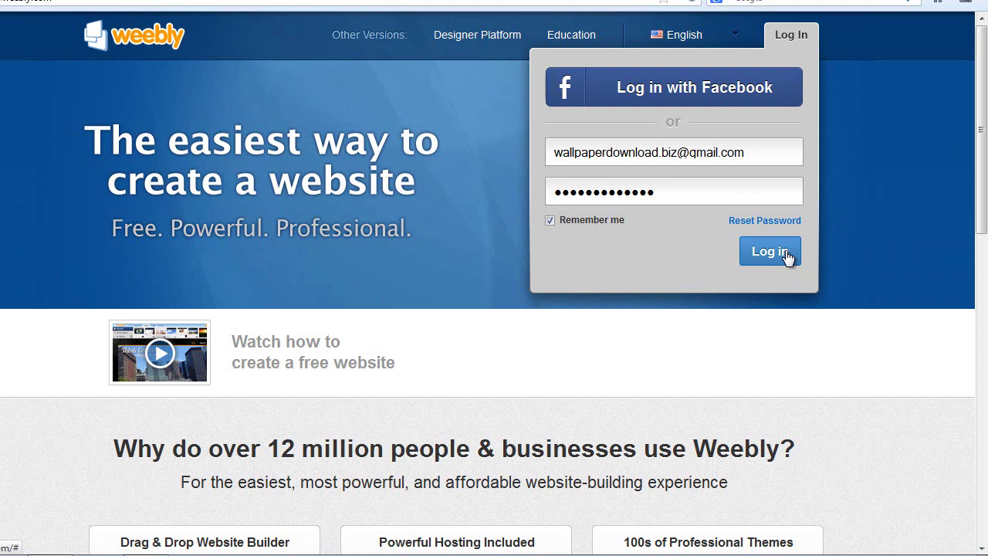
click(767, 260)
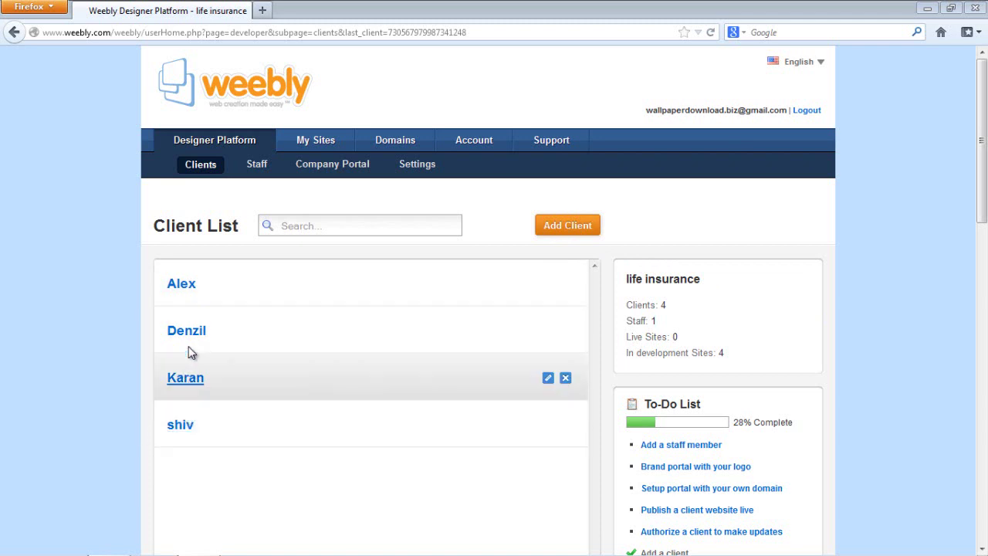
- Add a client with the client's name and the website title Insurance, and create the site
click(178, 287)
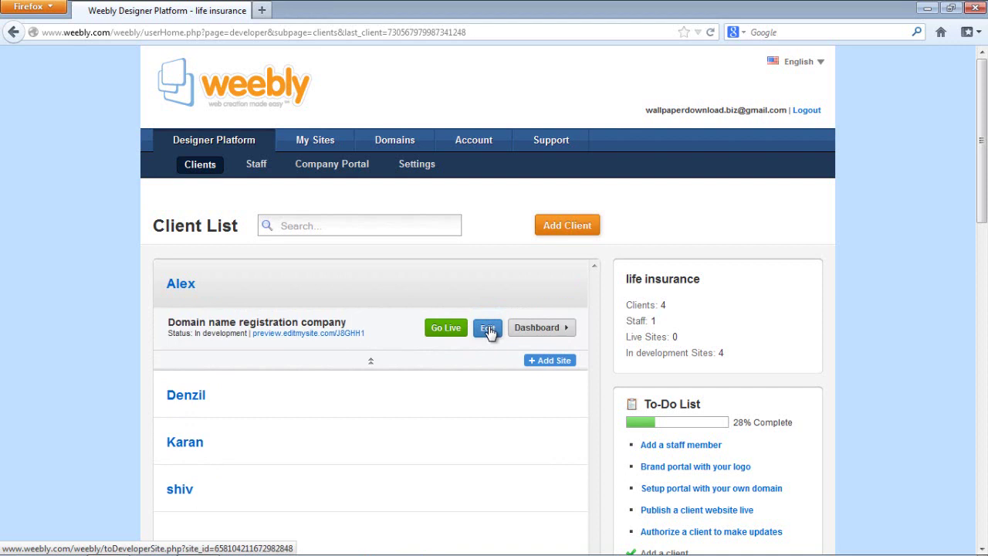
click(573, 232)
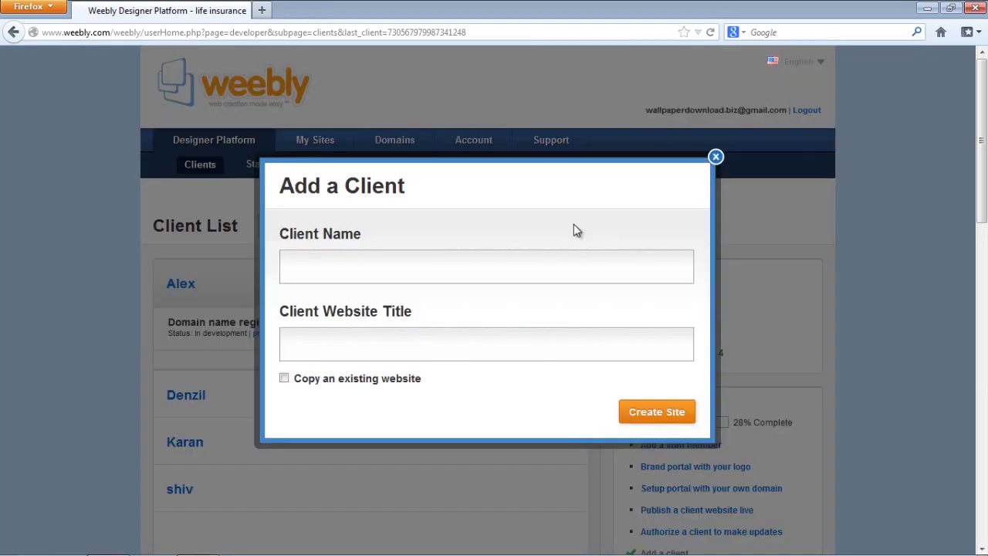
click(379, 275)
text(Akhilesh)
click(353, 348)
text(l)
text(nsuranc)
text(e)
click(637, 421)
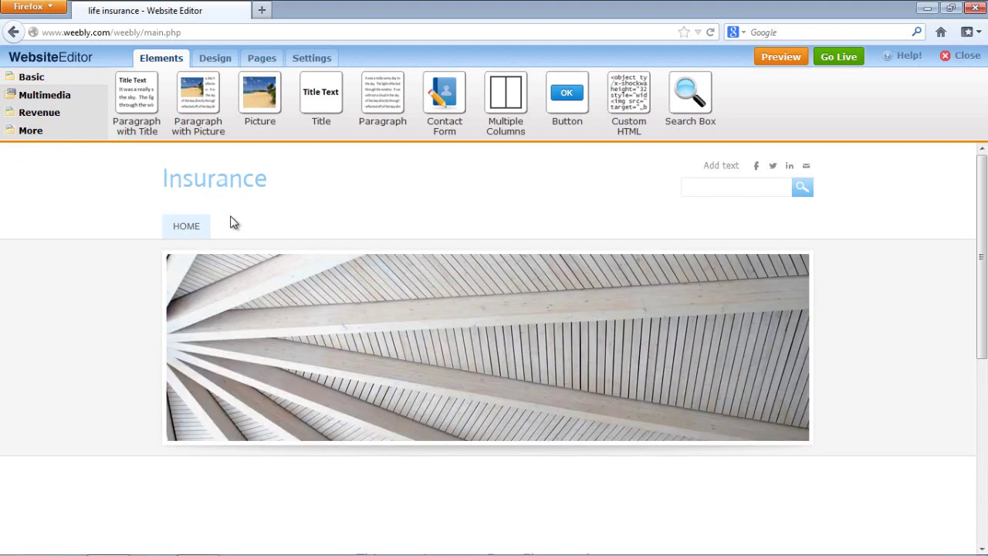
scroll(230, 223, down, 2)
scroll(230, 223, up, 2)
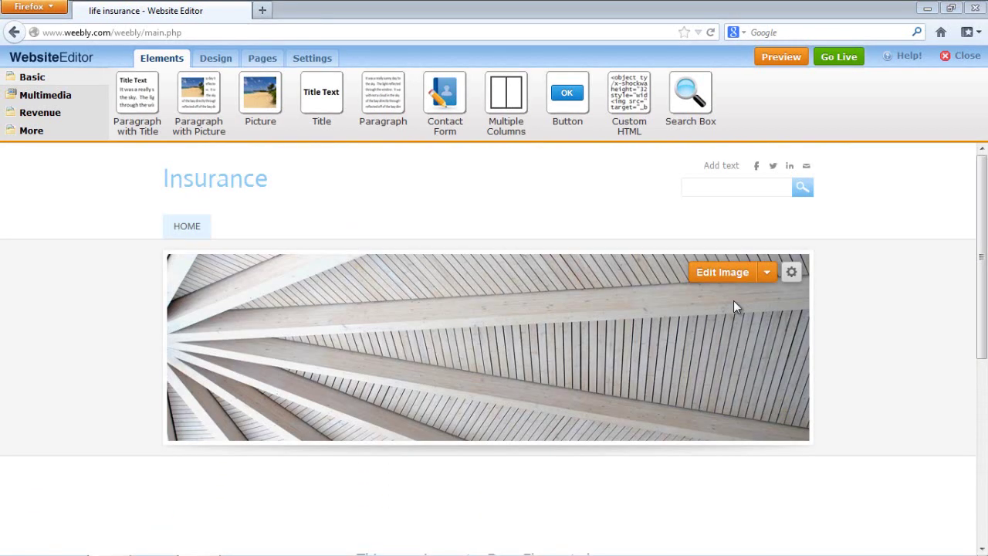
drag(455, 338, 455, 338)
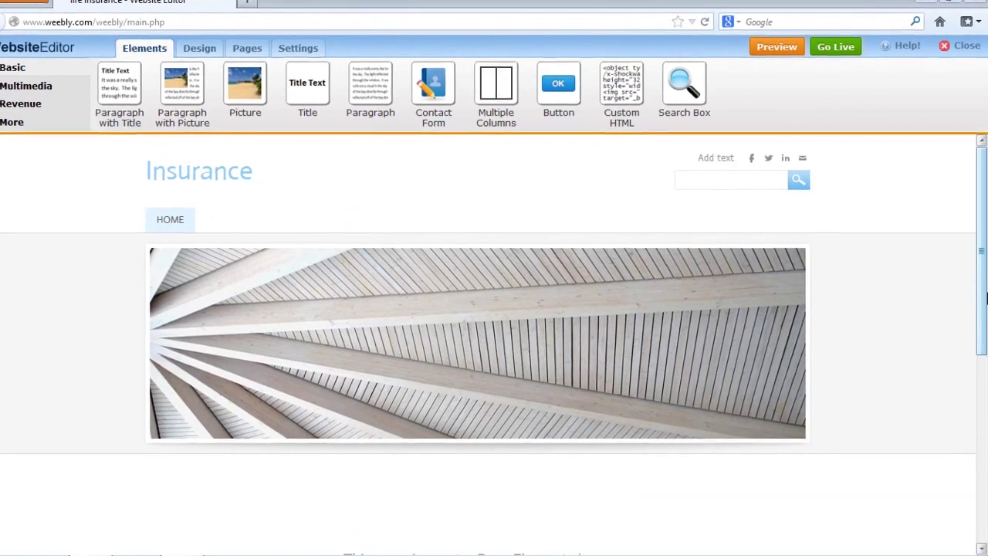
scroll(974, 263, down, 4)
scroll(962, 231, up, 4)
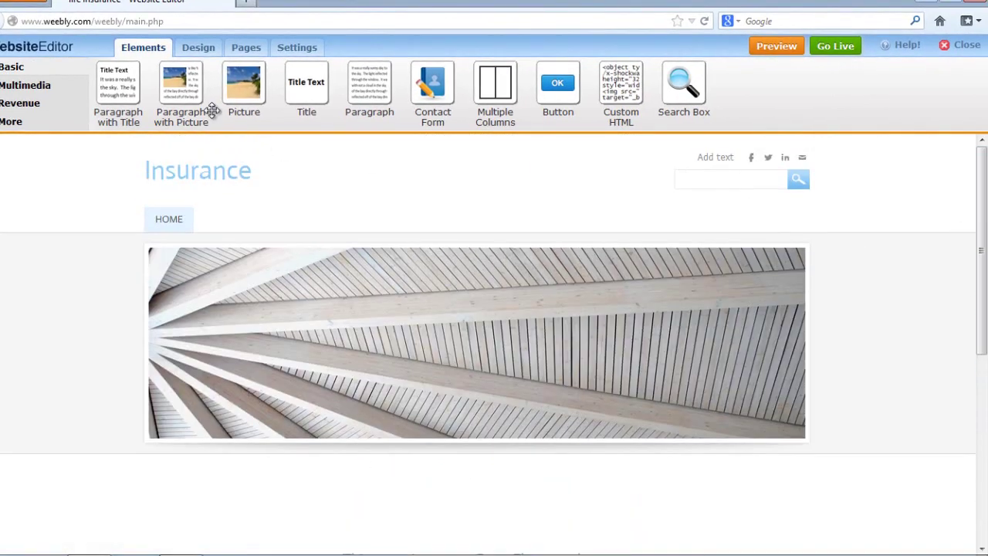
- Try the blue solar-panel design theme, and switch the site to the black-and-white solar-panel theme with orange accents
click(186, 54)
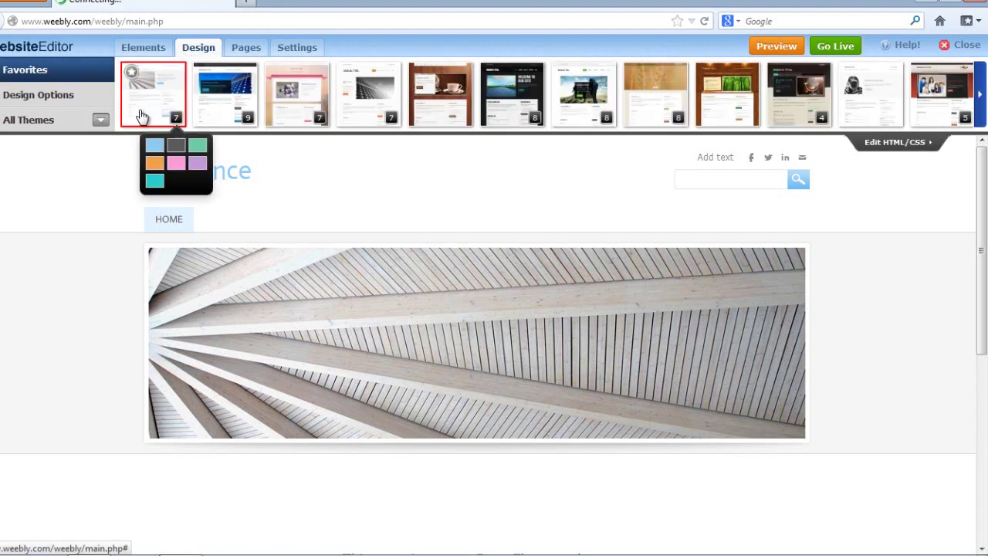
click(217, 111)
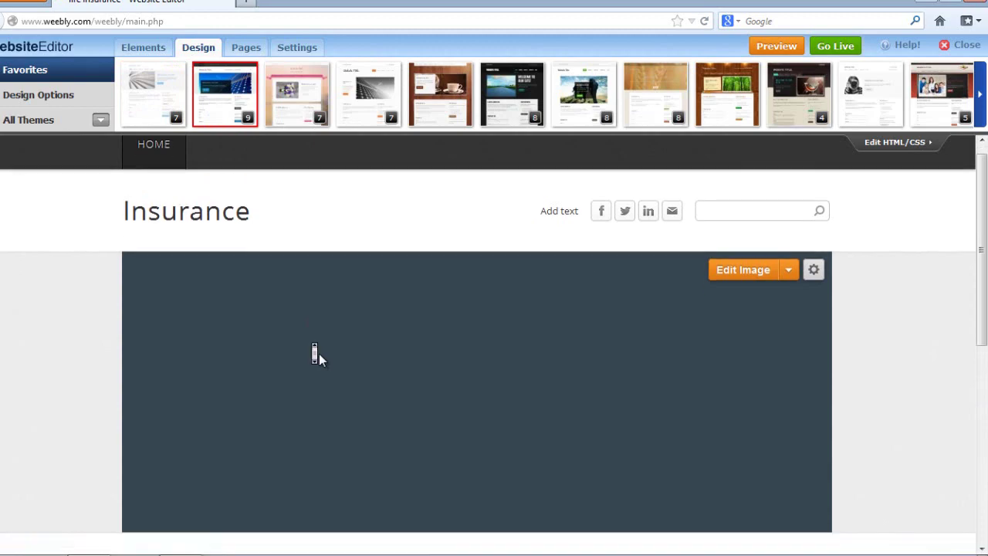
scroll(322, 360, down, 5)
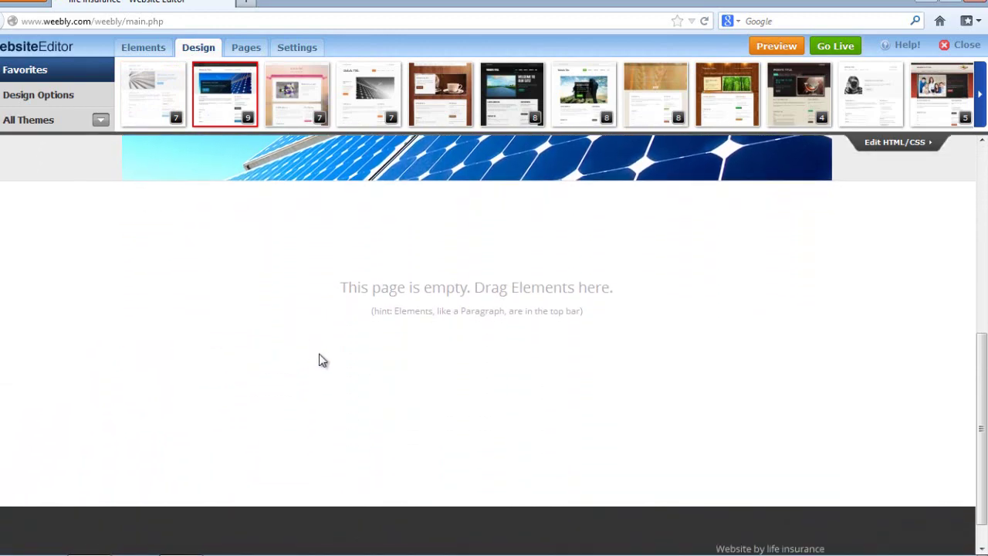
scroll(322, 360, up, 5)
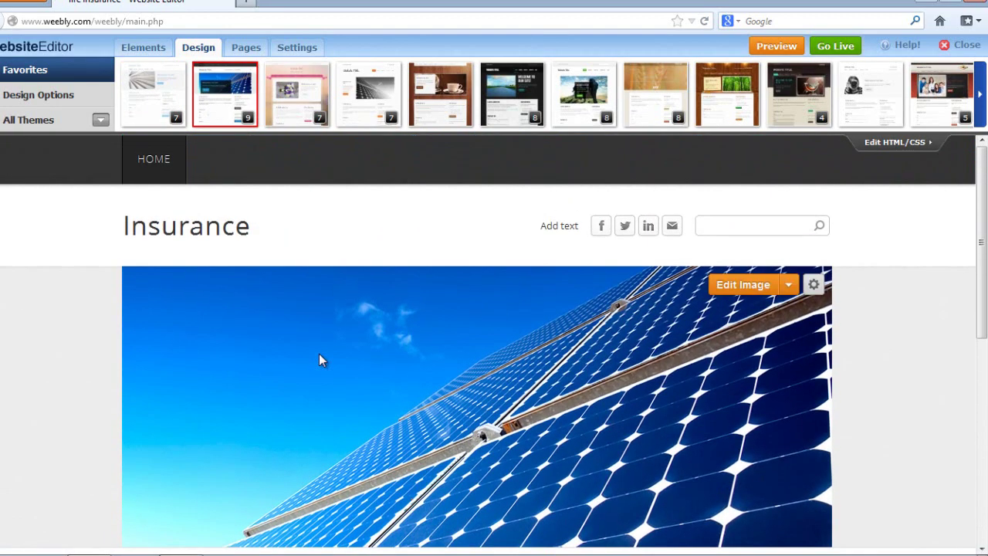
mouse_move(385, 115)
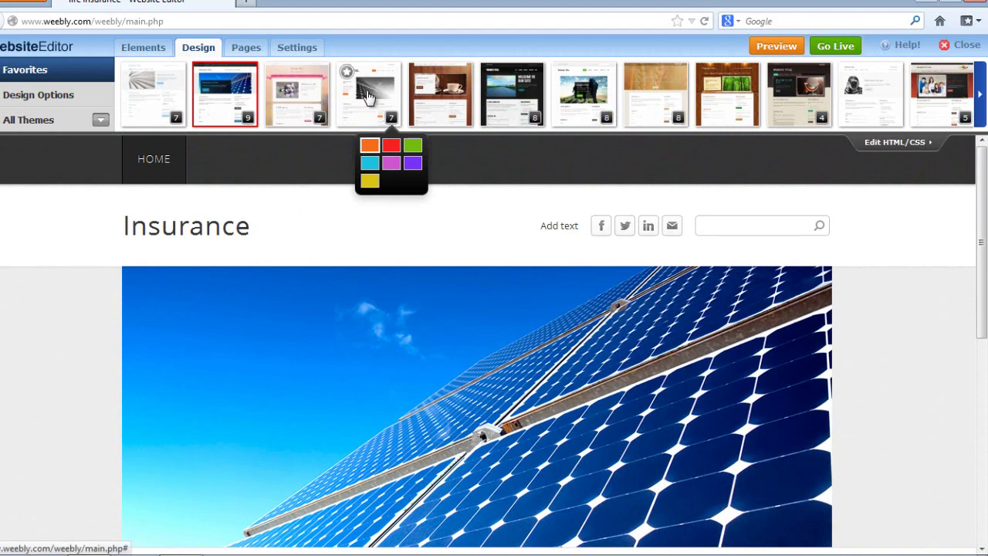
click(367, 96)
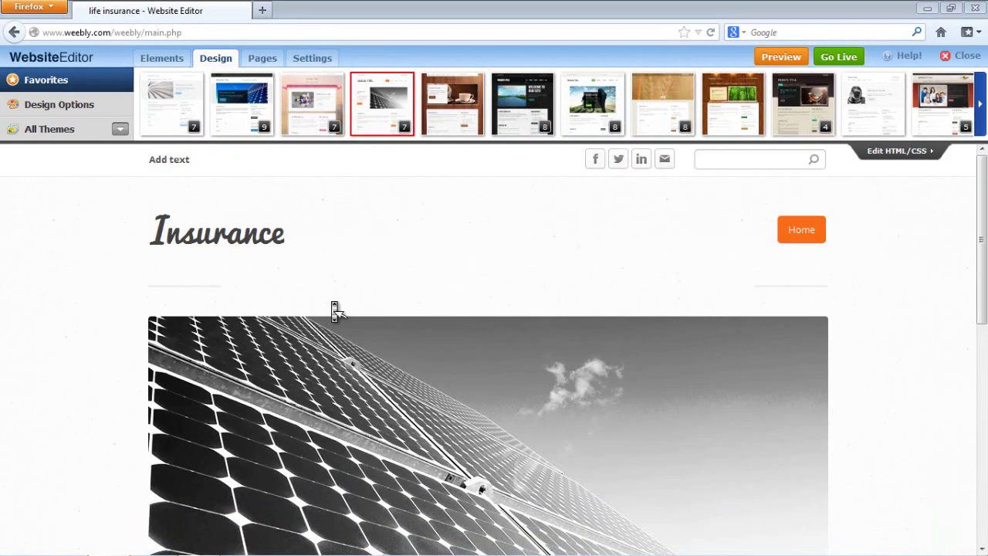
drag(985, 287, 983, 202)
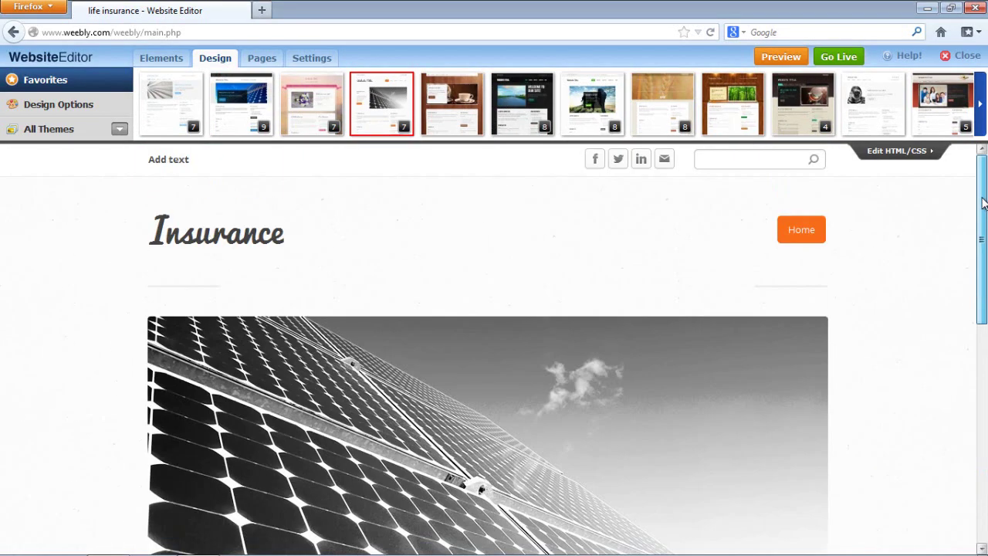
- Add a page named "About us" with the default layout and save its settings
click(259, 61)
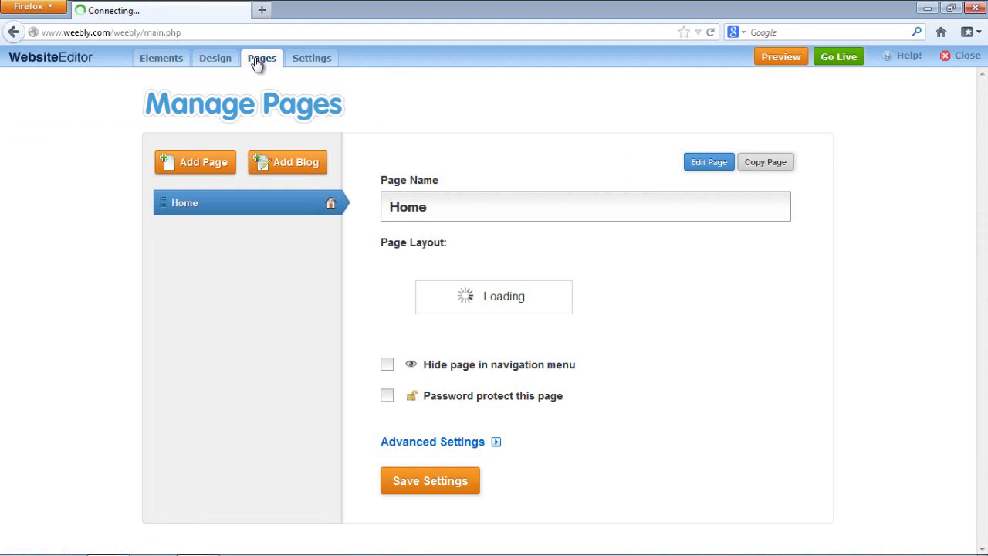
click(207, 166)
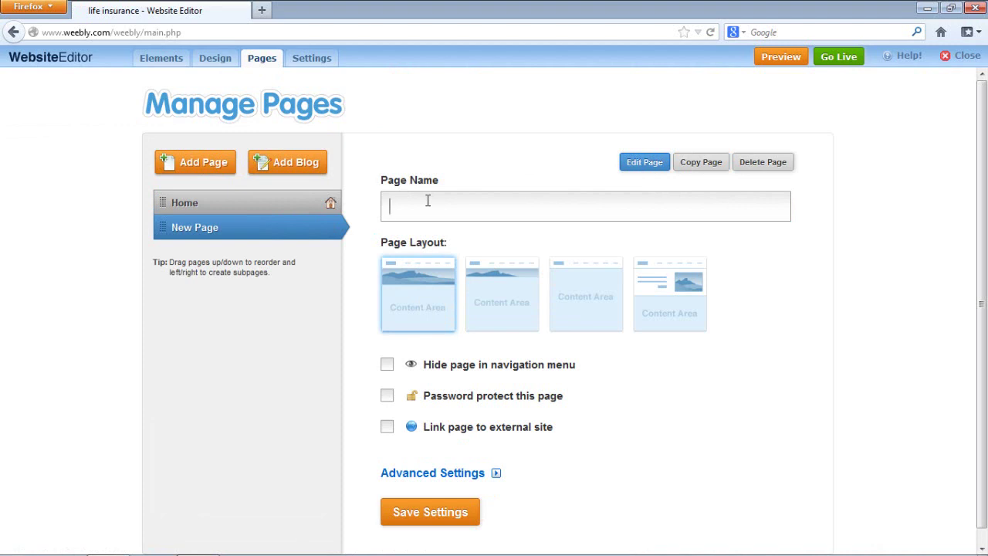
text(An)
text(bout)
text( us)
click(418, 520)
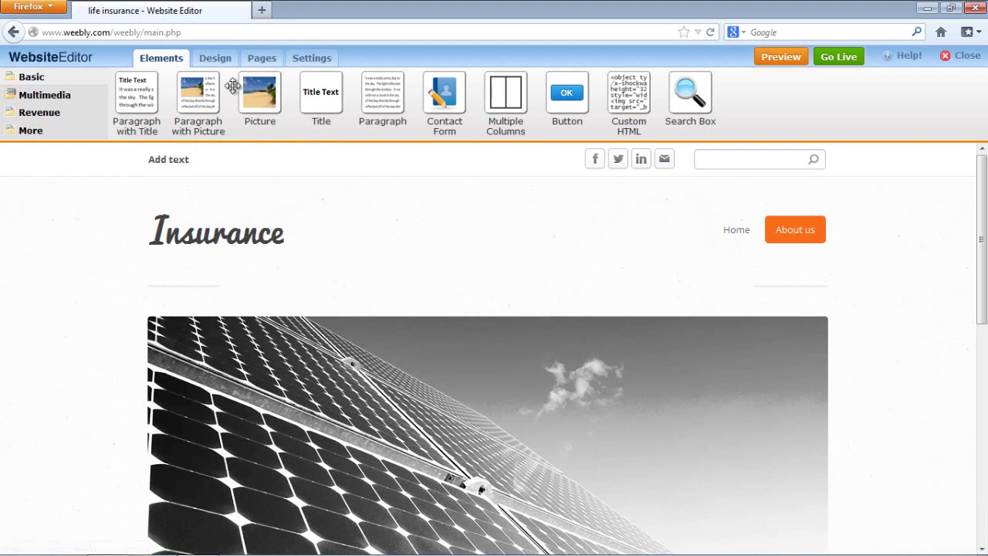
- Add a page named "Contact us" with the default layout and save its settings
click(267, 65)
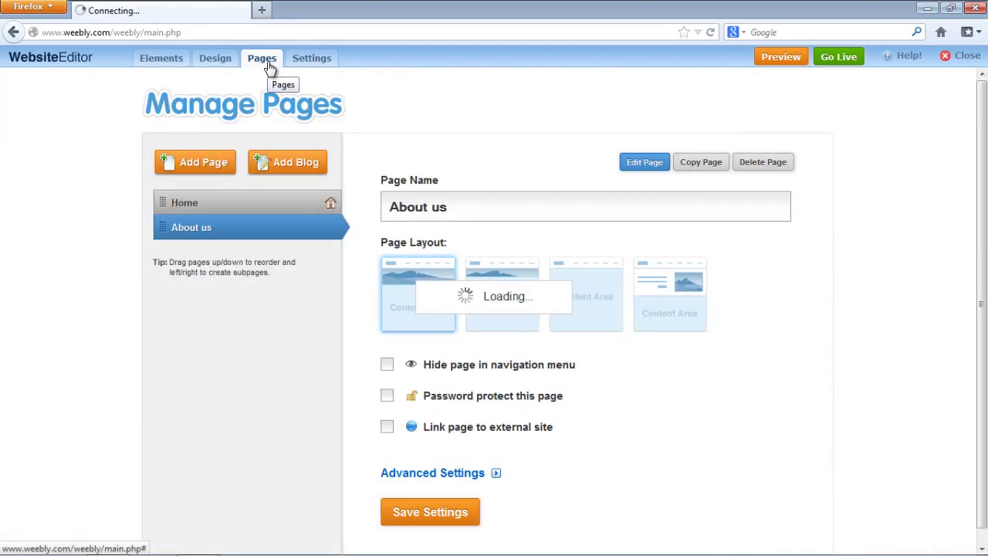
click(205, 163)
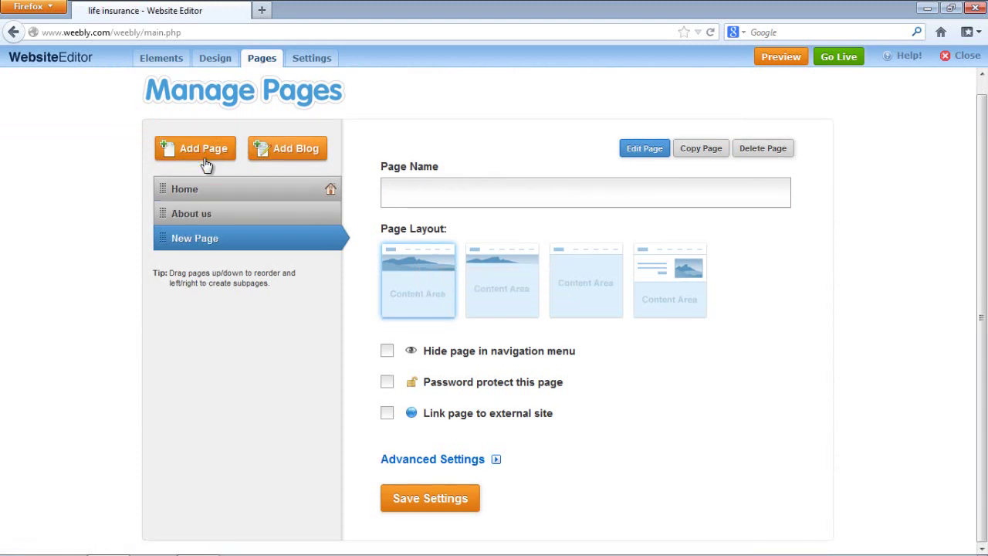
text(Contact us)
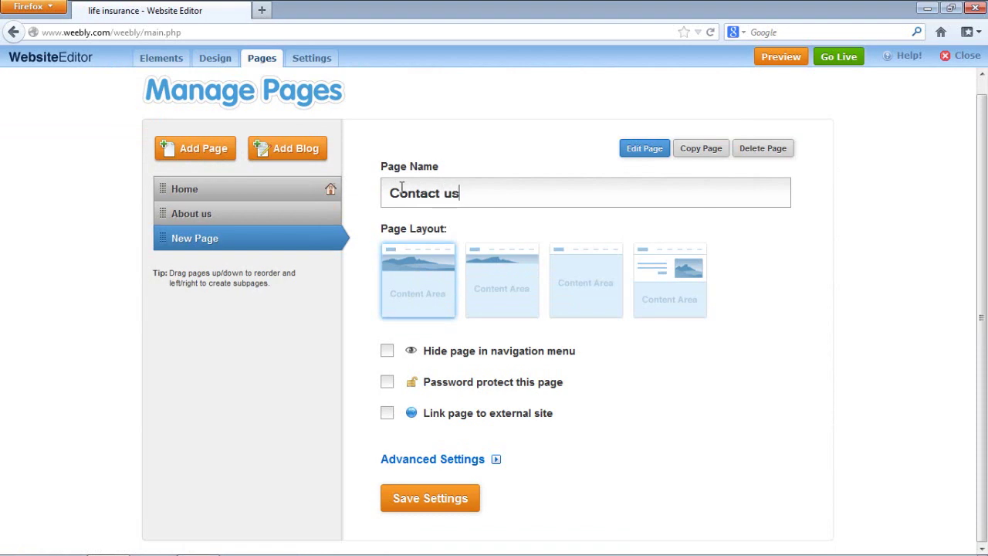
click(420, 498)
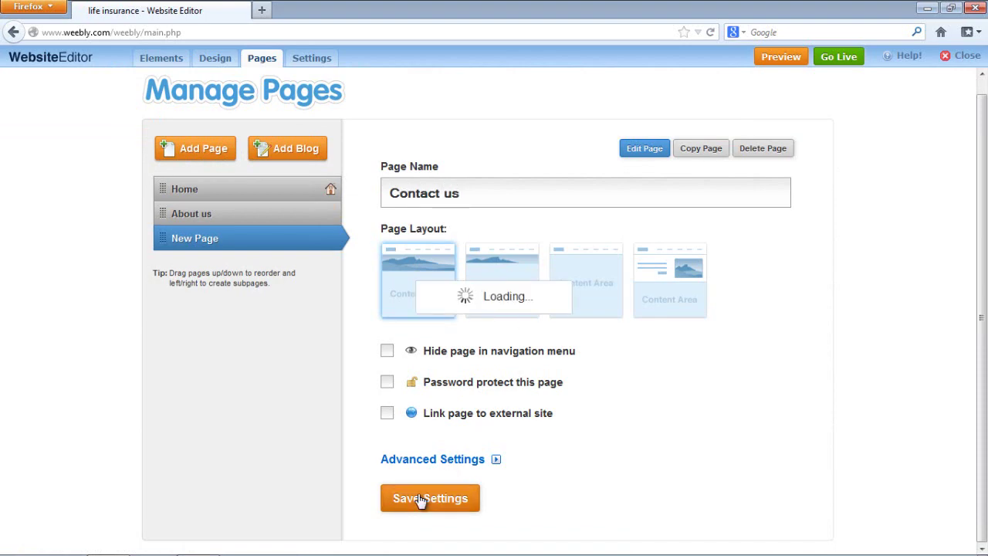
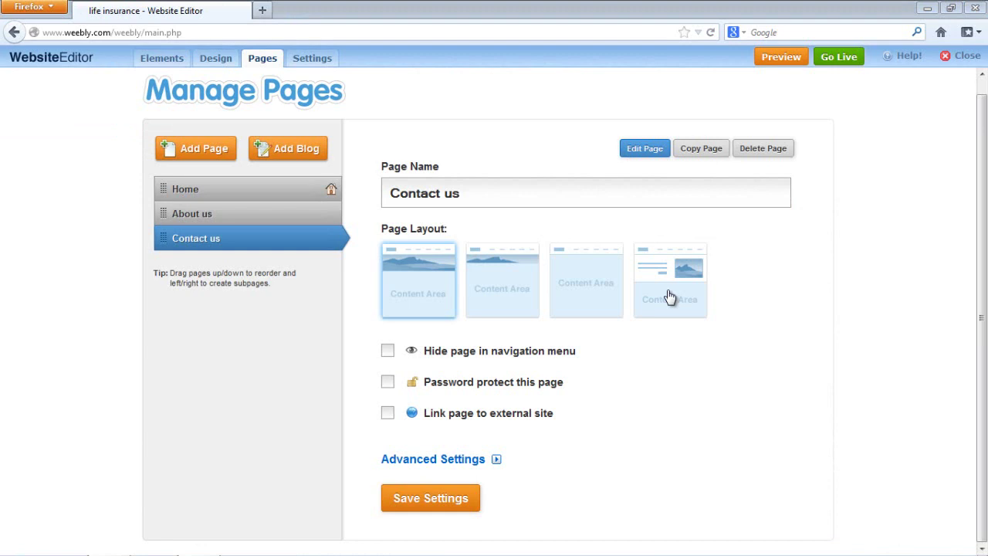
- Add a page named "Insurance" with the default layout and save its settings
click(189, 151)
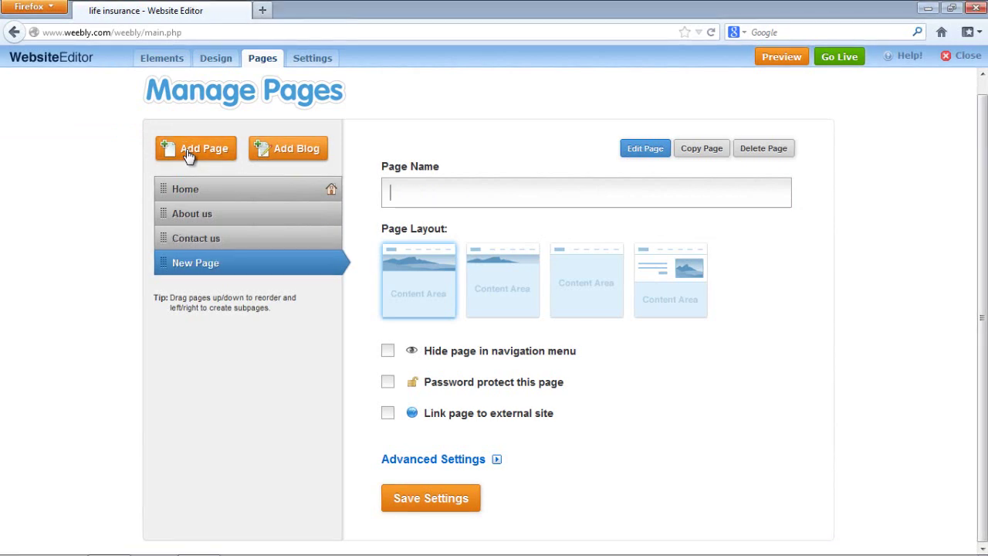
click(394, 195)
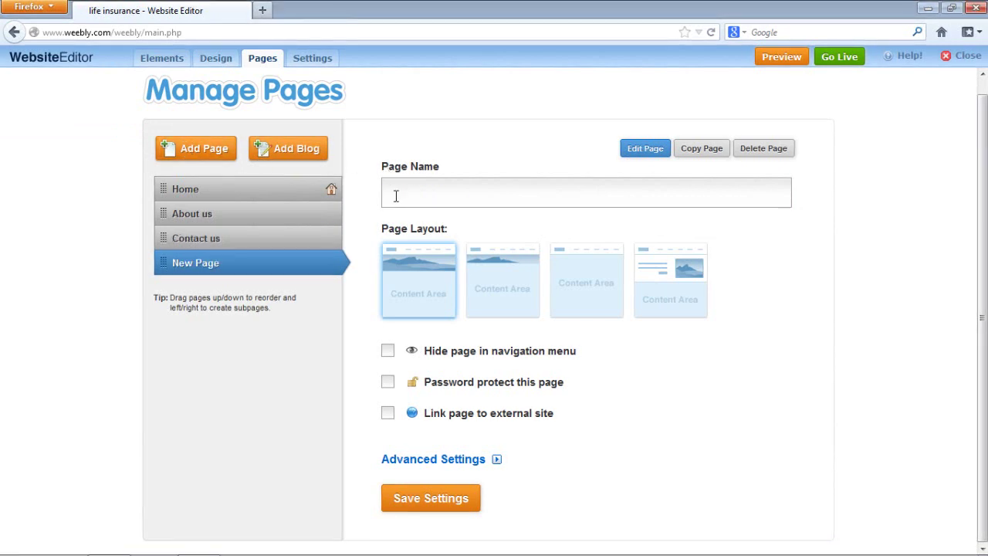
text(Insurance)
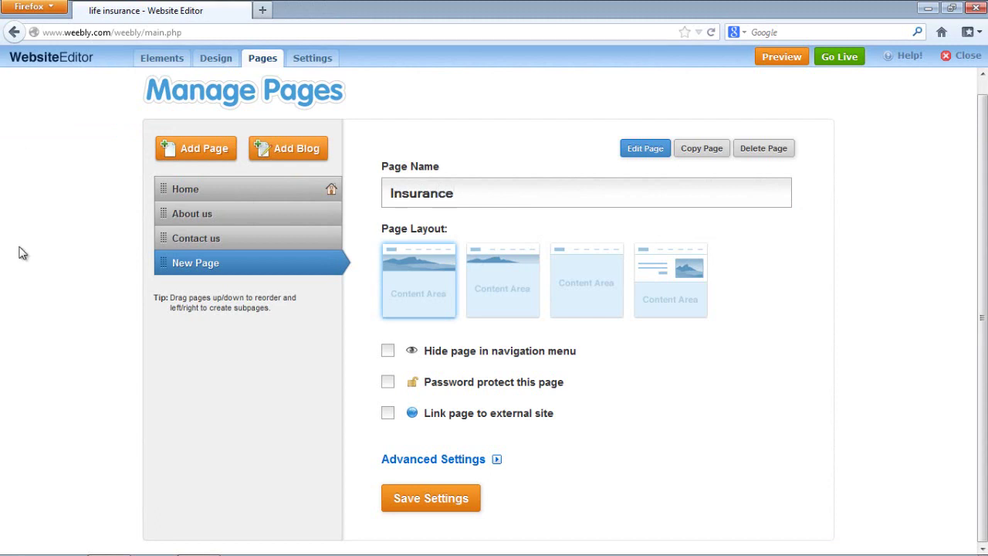
click(408, 501)
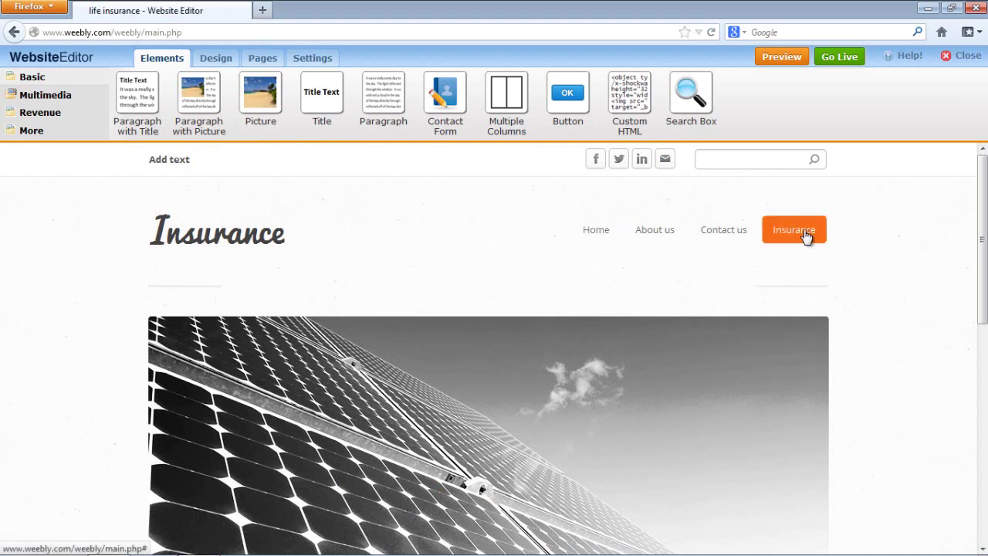
- Add a page named "Car Insurance" with the default layout and save its settings
click(261, 61)
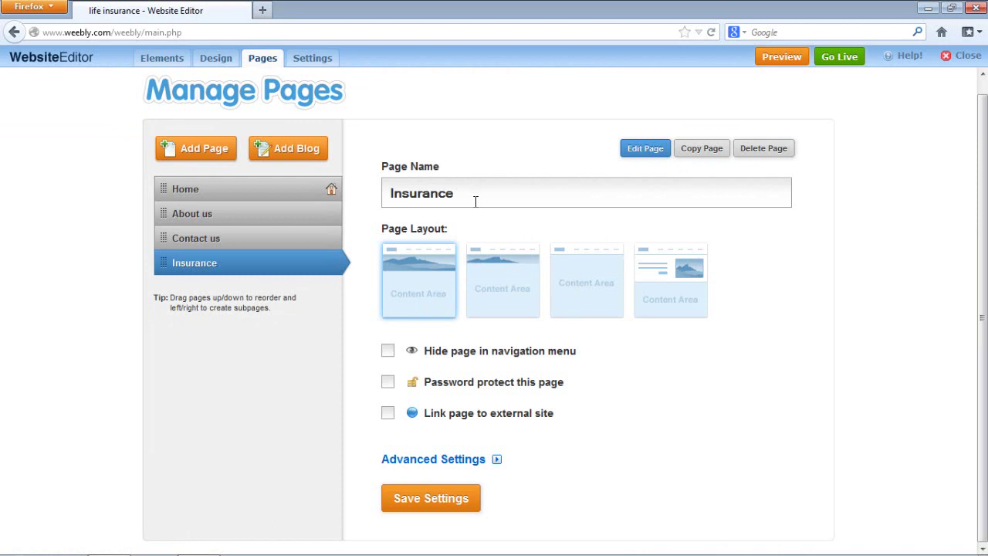
click(185, 153)
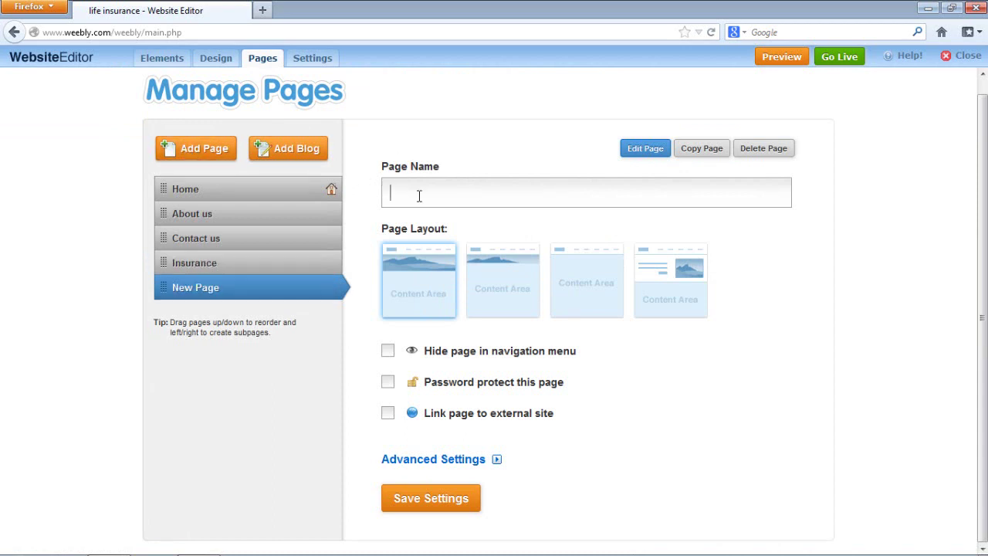
text(Car )
text(1)
text(Insur)
text(ance)
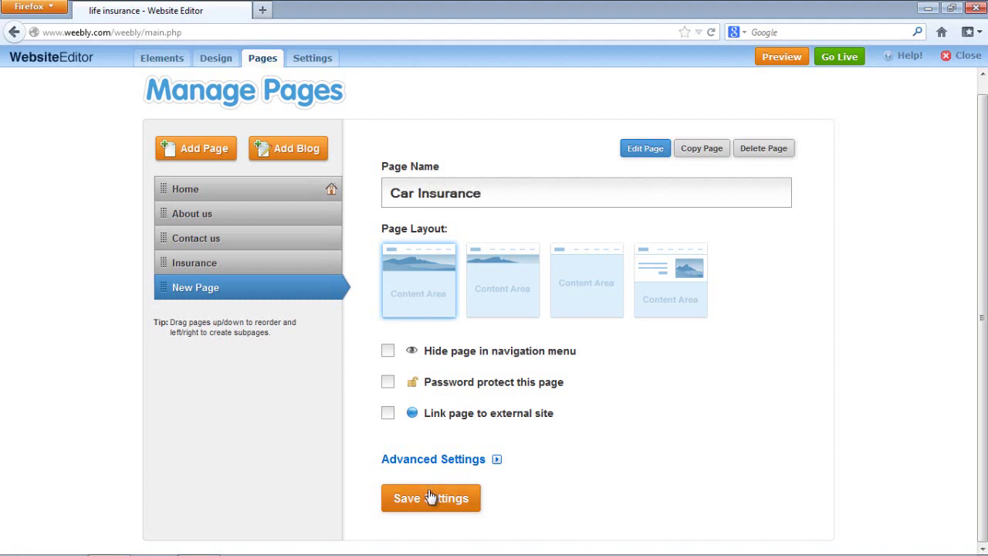
click(430, 497)
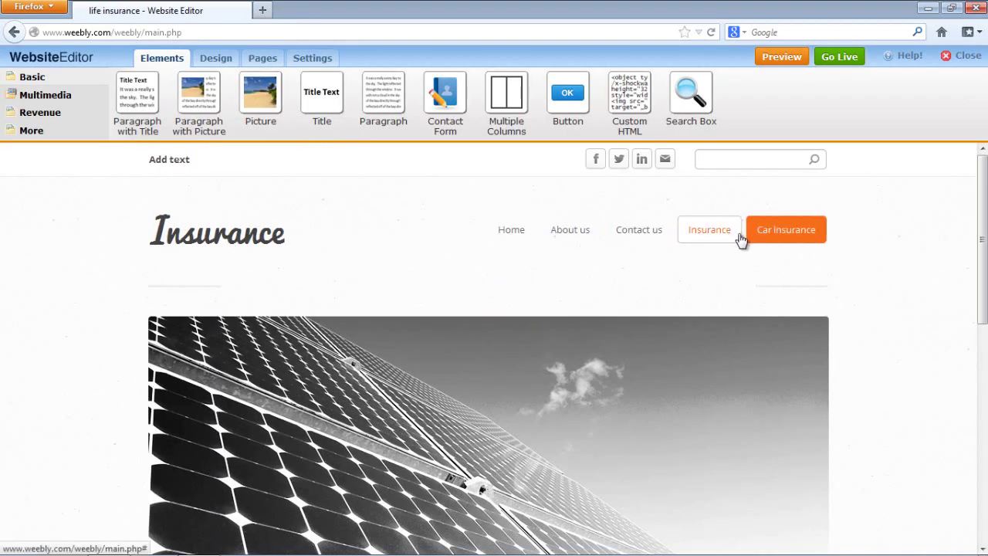
- Add a page named "Life Insurance" with the default layout and save its settings
click(263, 58)
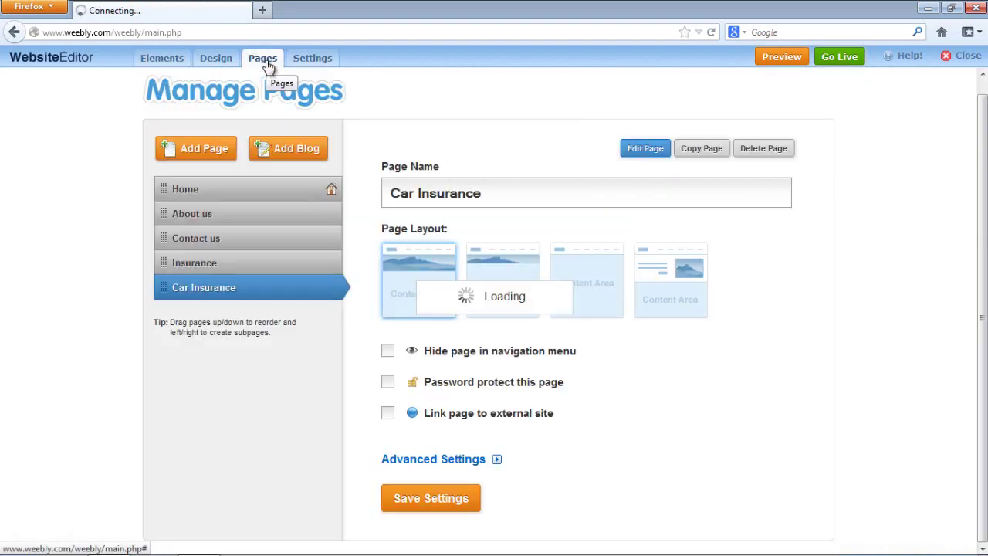
click(219, 151)
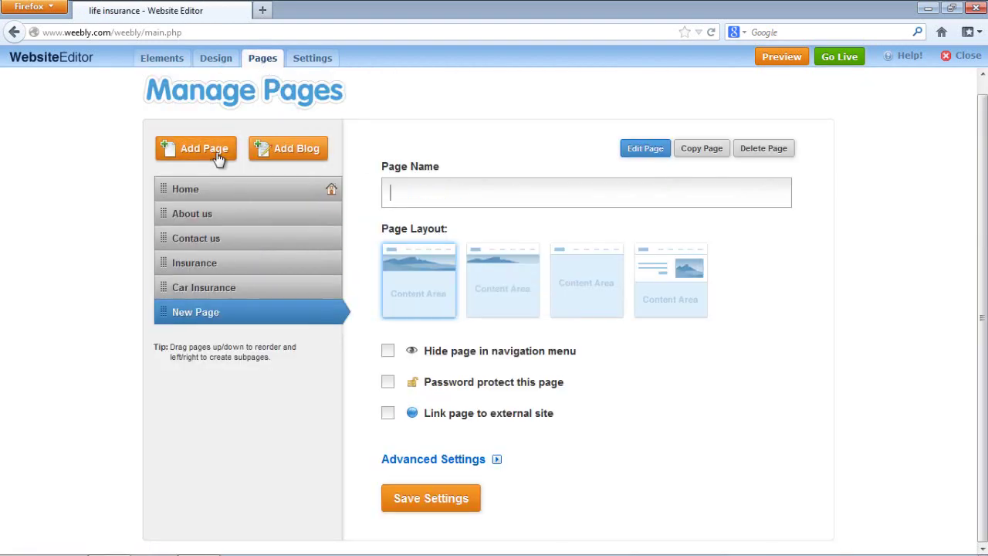
click(415, 189)
text(Life)
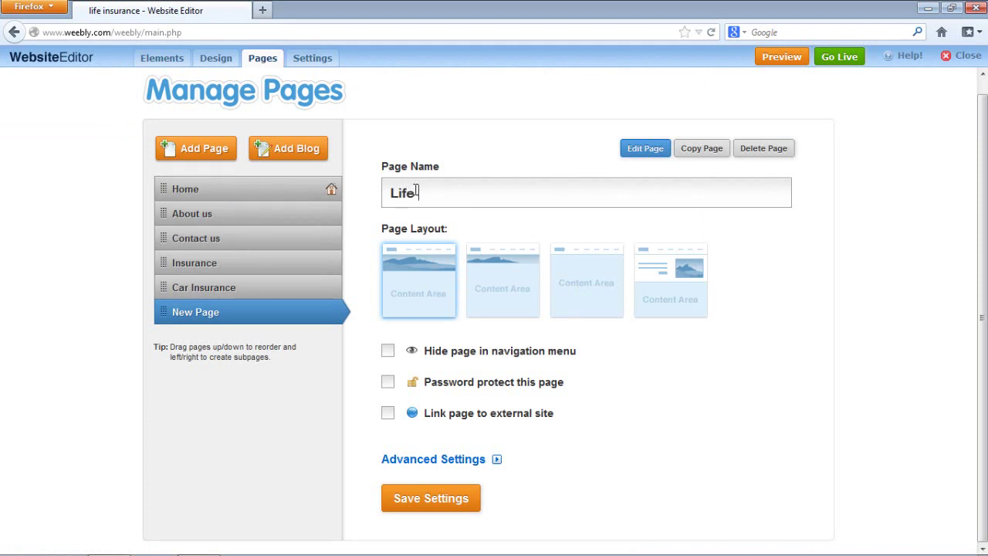
text( Insurance)
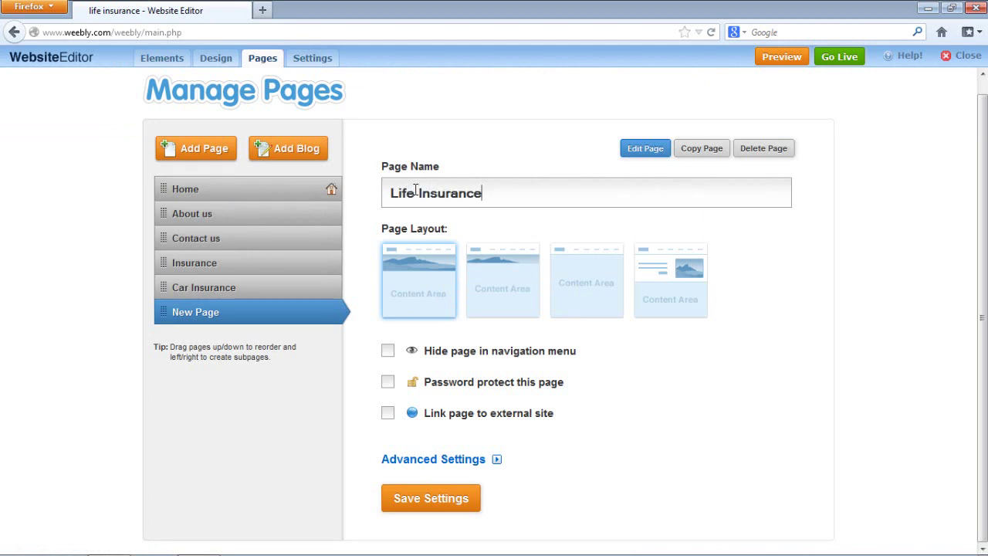
click(409, 499)
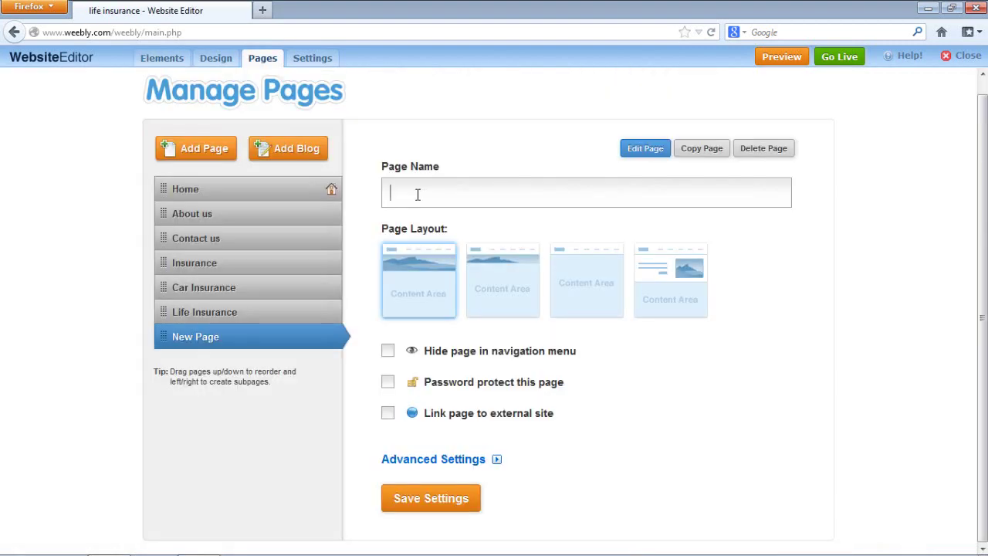
- Name the new page "Travel Insurance", keep the default layout and save its settings
text(Travel Insurance)
click(415, 498)
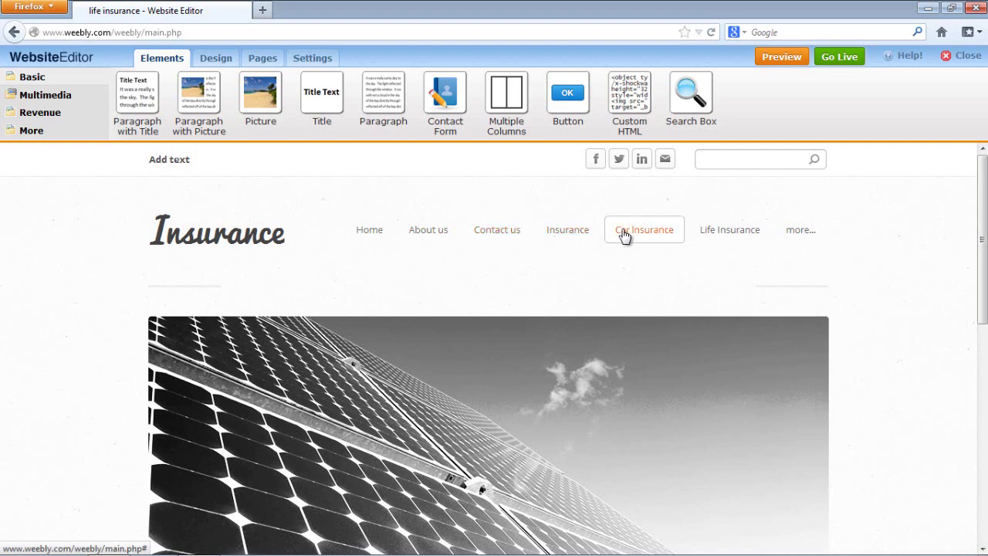
mouse_move(797, 234)
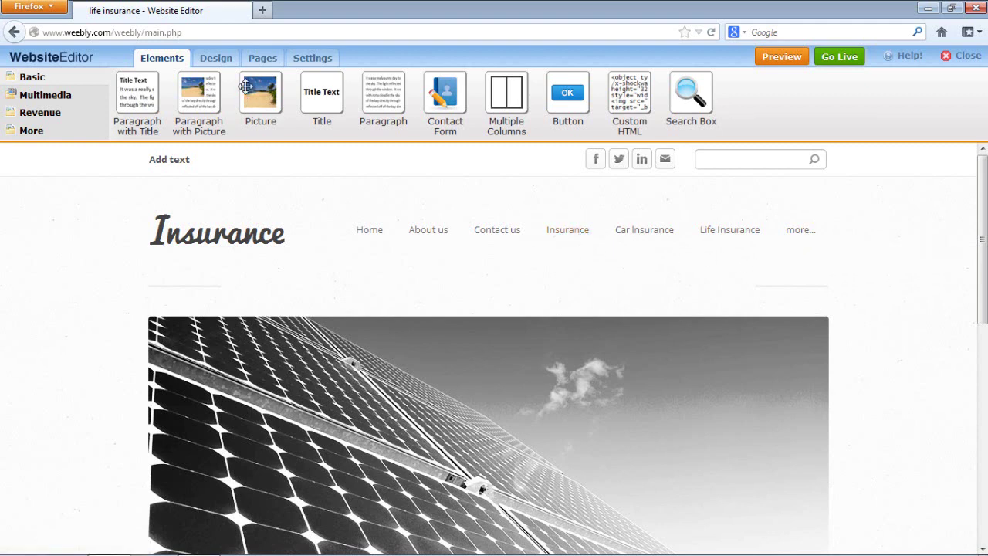
- Make the Car Insurance, Life Insurance and Travel Insurance pages subpages of Insurance and save the page settings
click(260, 62)
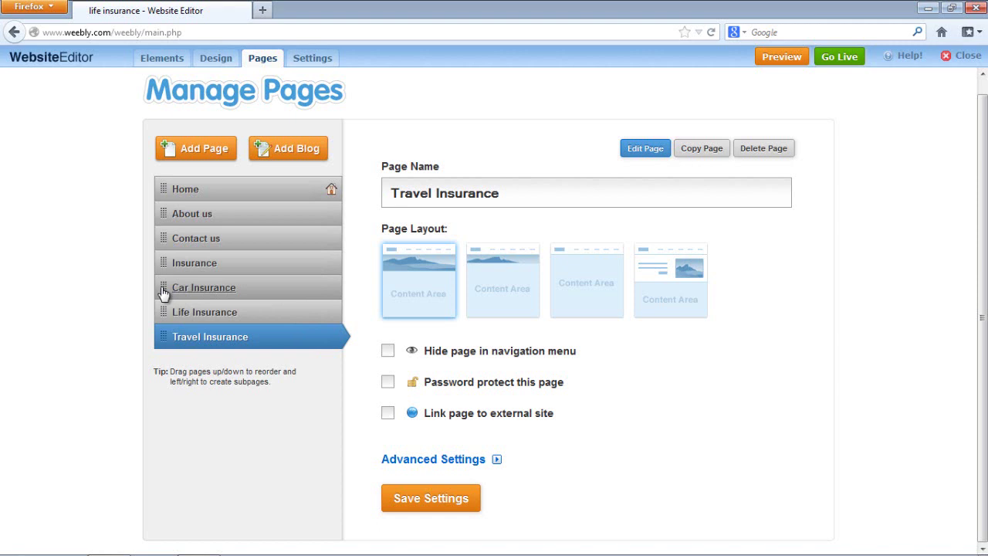
drag(164, 293, 181, 295)
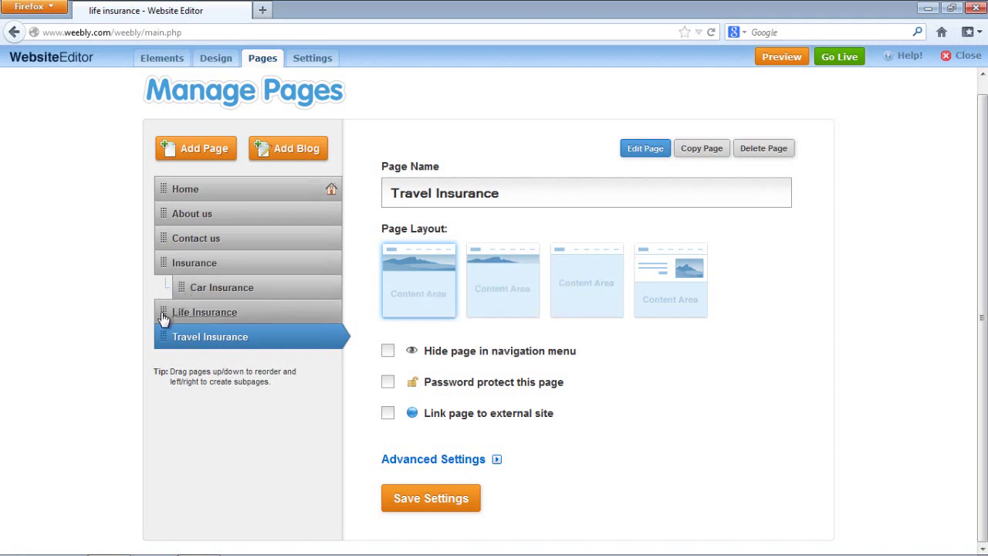
drag(163, 319, 191, 351)
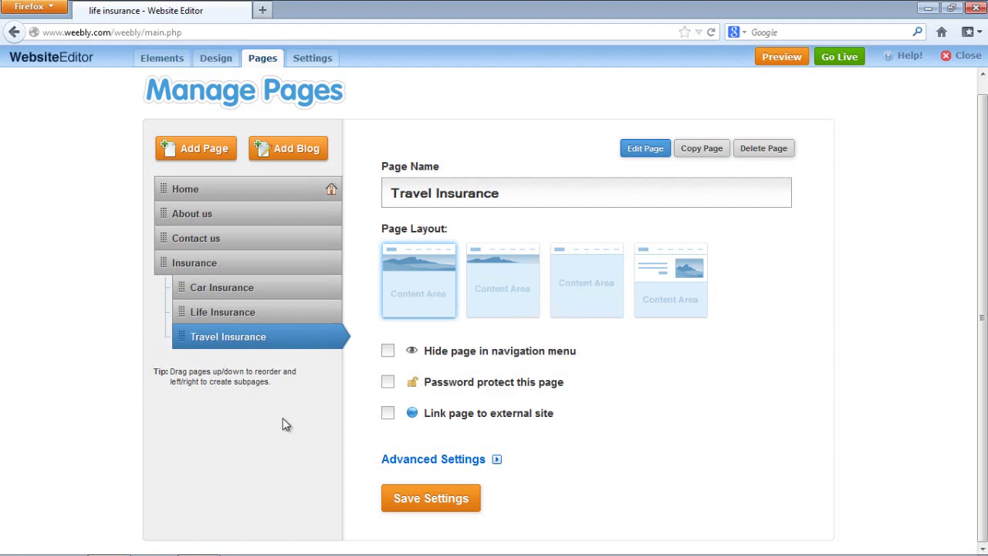
click(433, 499)
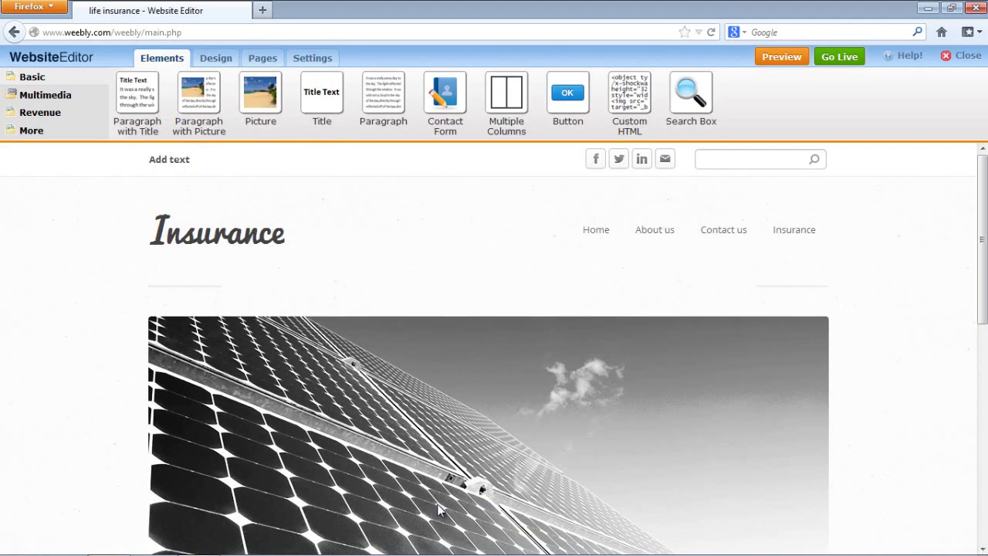
mouse_move(508, 462)
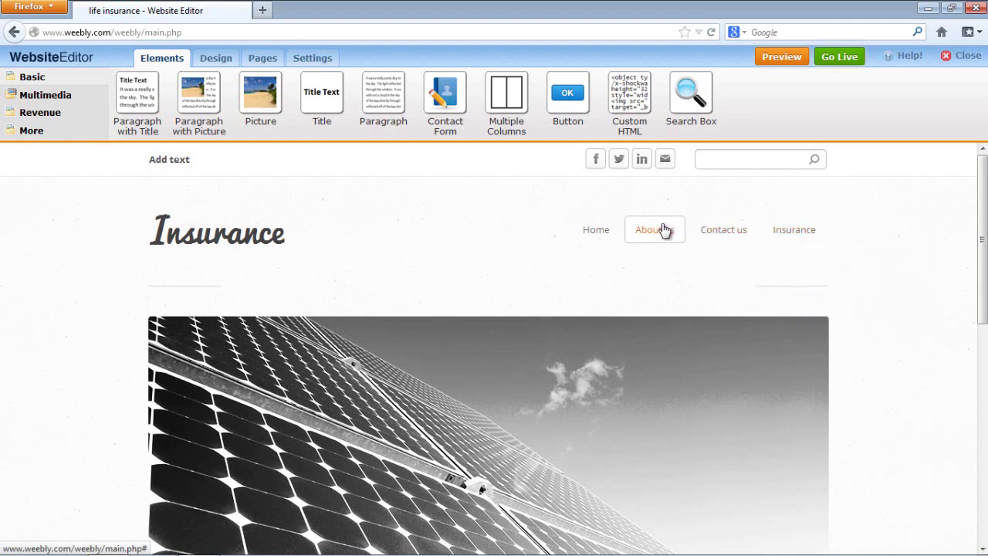
- Move the Insurance page with its subpages directly below Home in the page order and save the settings
click(271, 60)
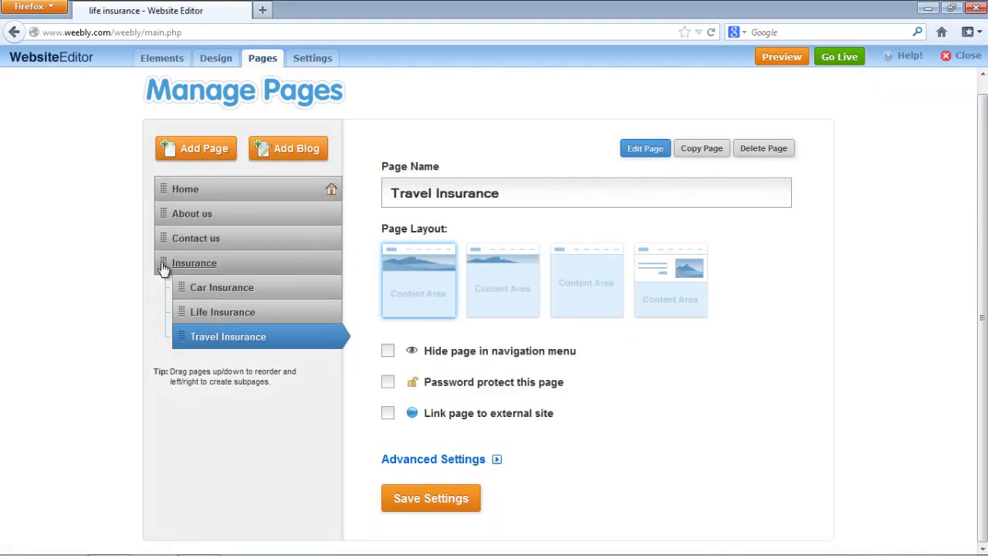
drag(164, 268, 165, 216)
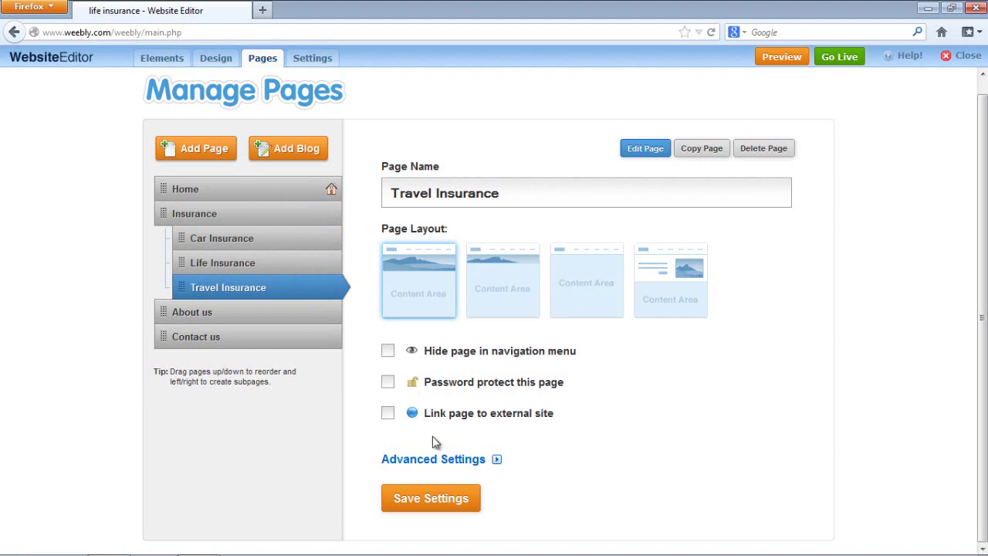
click(431, 500)
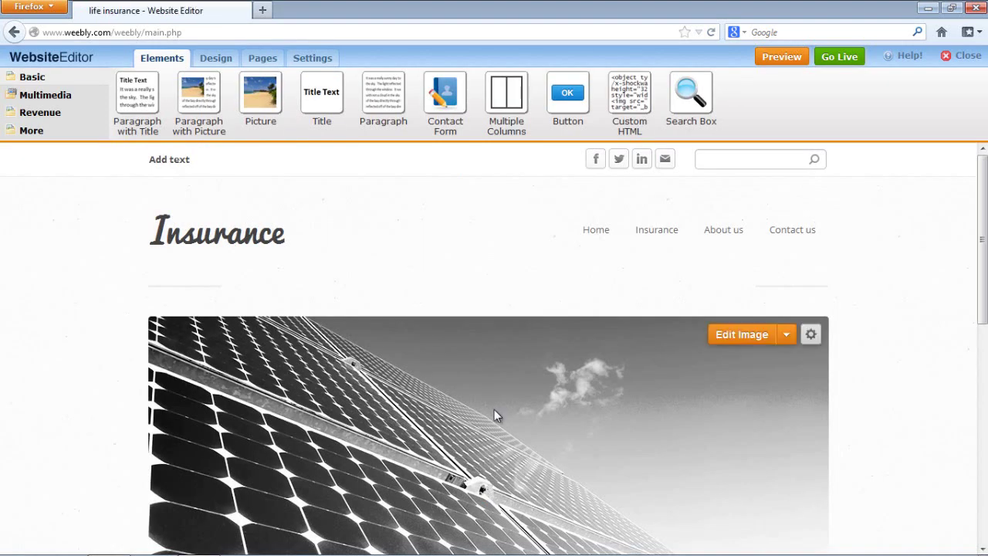
mouse_move(657, 244)
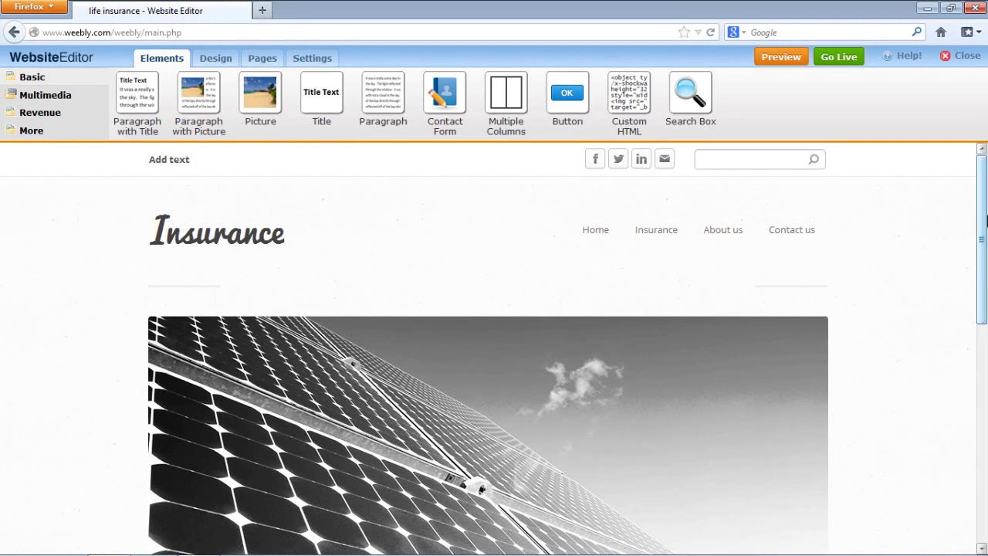
- Add a Paragraph with Picture element to the empty content area and title it "All you need to know about Insurance"
drag(983, 220, 983, 426)
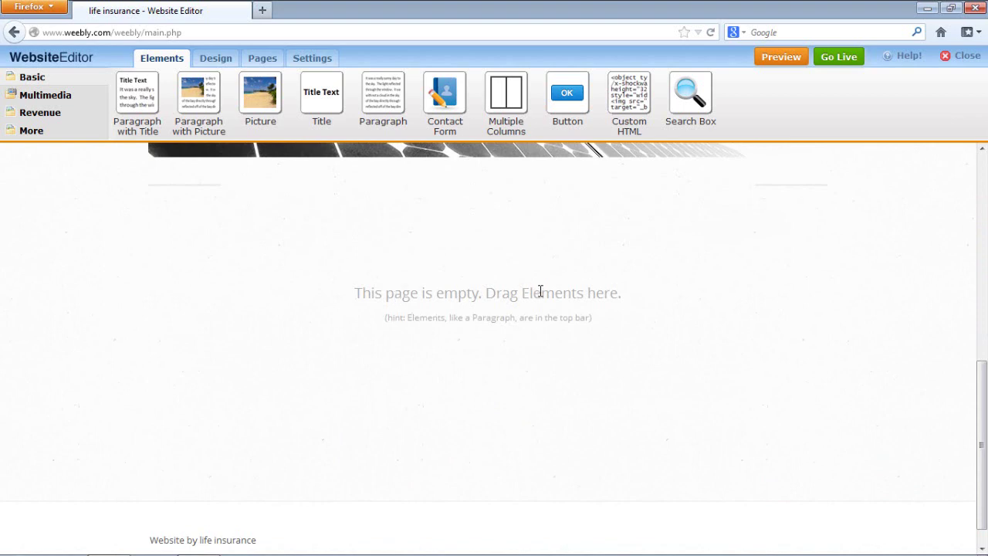
scroll(540, 291, up, 2)
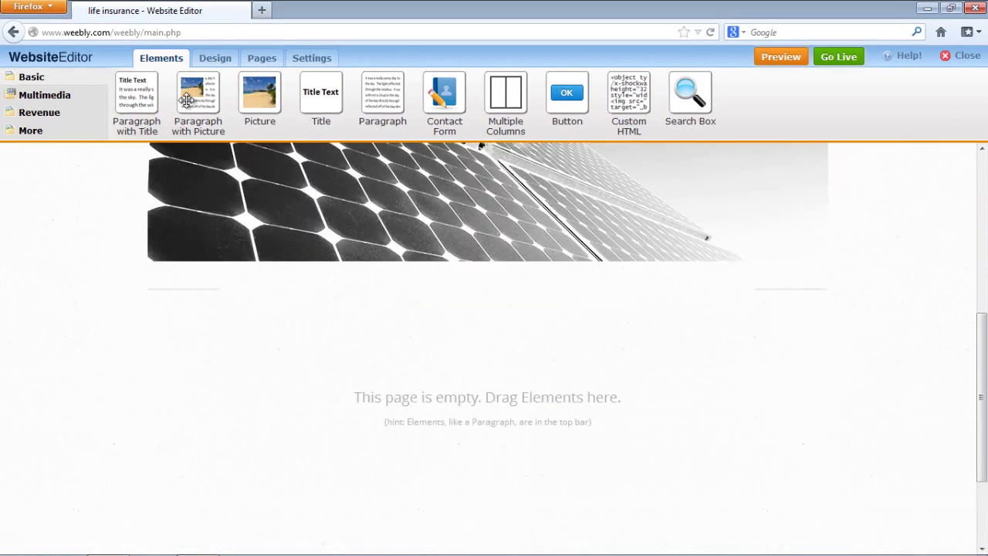
drag(198, 93, 226, 344)
click(212, 328)
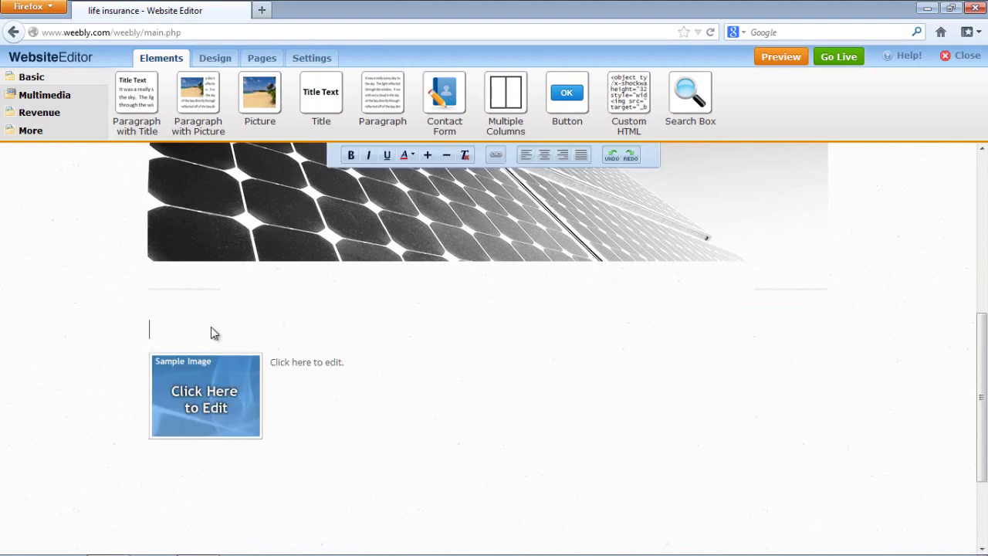
text(All you nee)
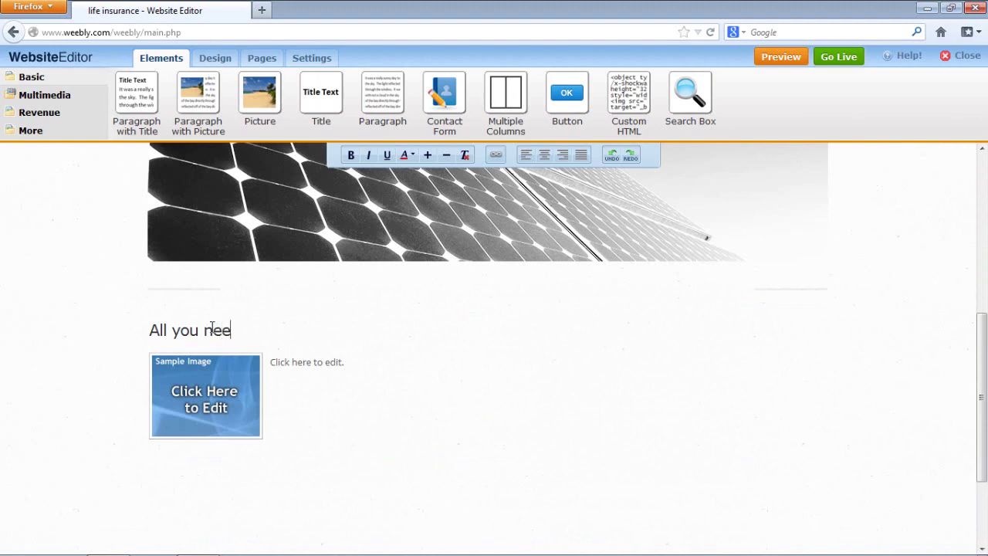
text(d to know about Insurance)
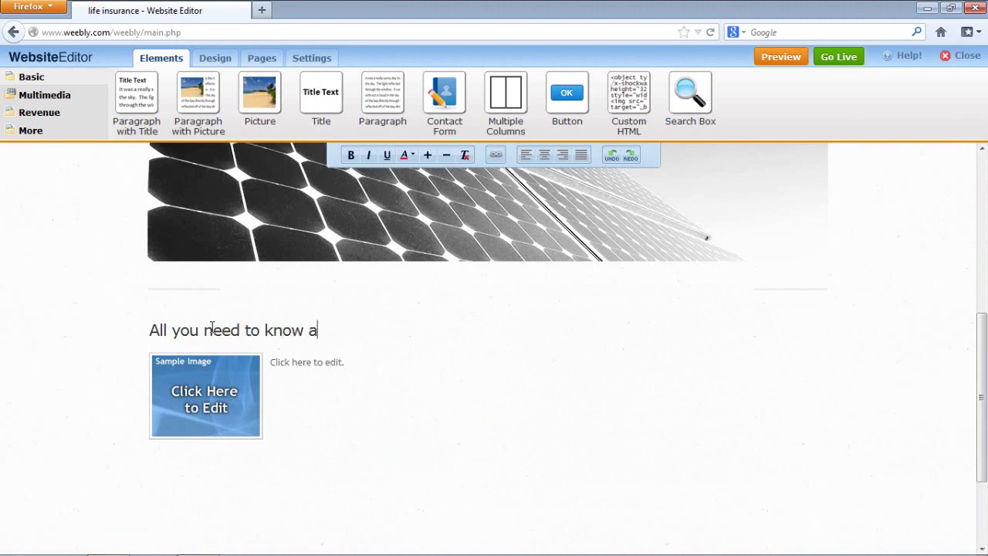
- Enter the paragraph text "Isurance is a great service to secure our loved once." and look at the image source options for the sample picture
click(301, 360)
text(Isurance is a great service to secure our loved once)
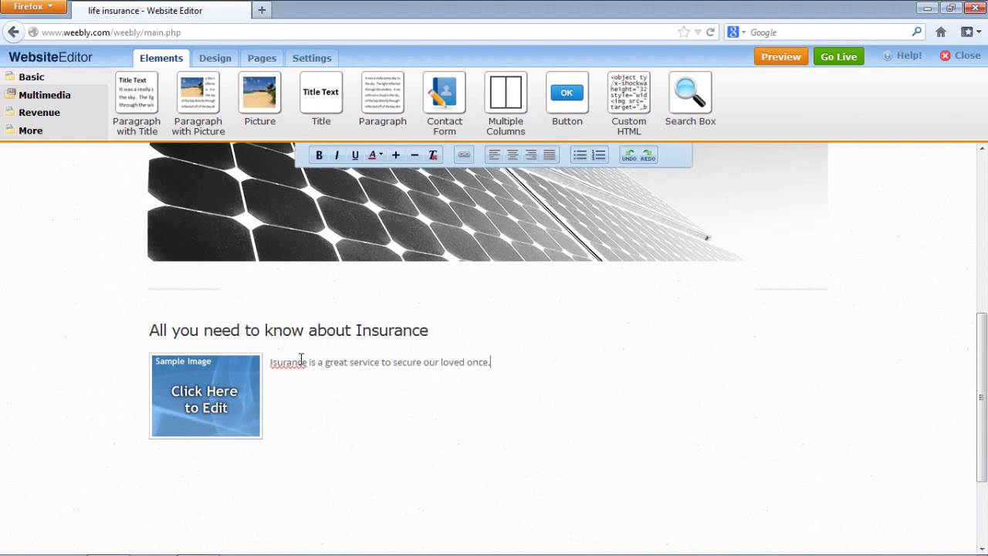
text(.)
click(215, 407)
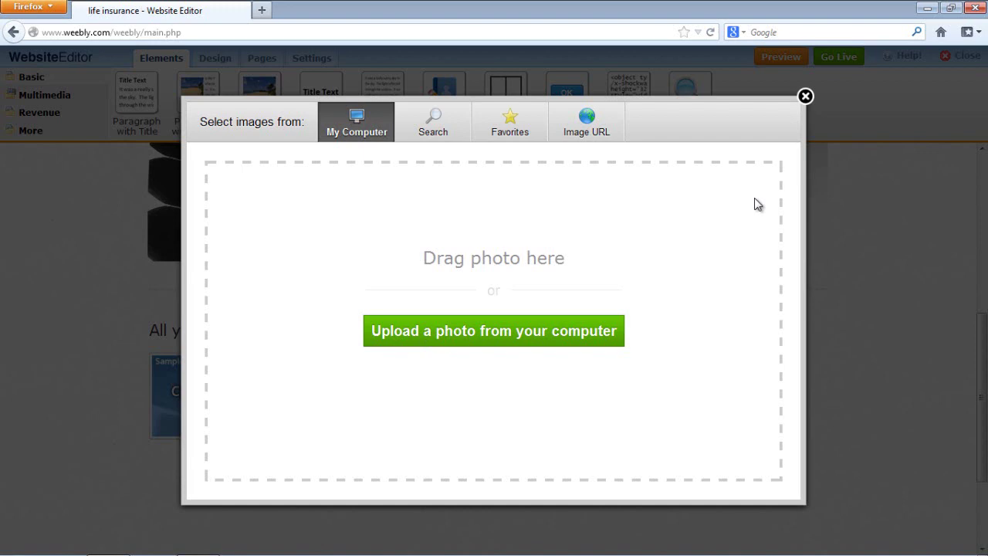
click(807, 96)
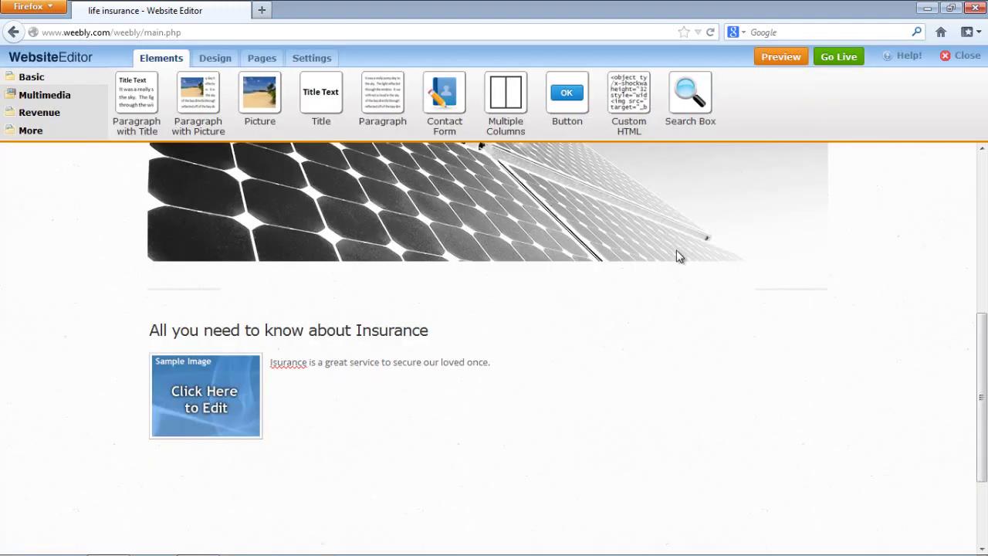
- Examine the site's Search Engine Optimization settings, including the site description field
click(298, 61)
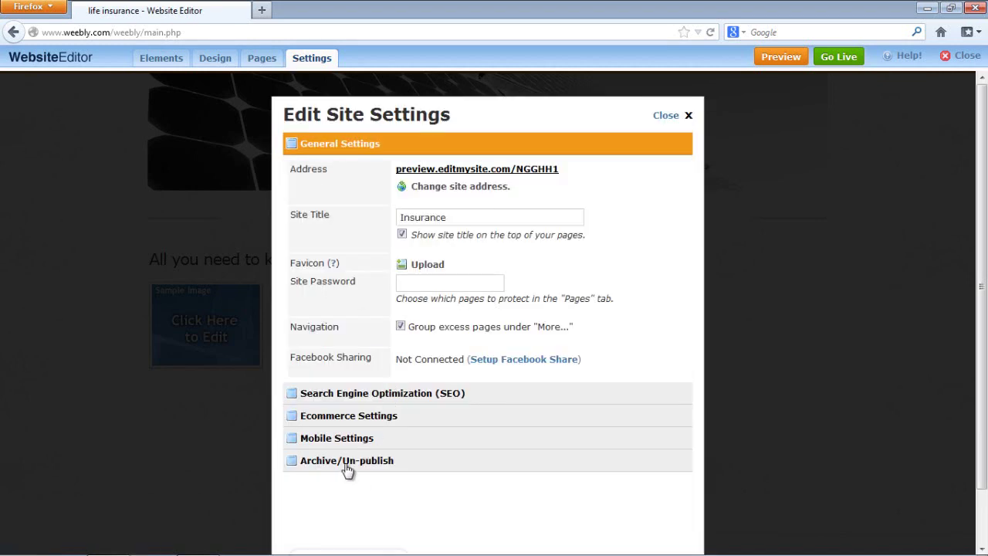
click(421, 393)
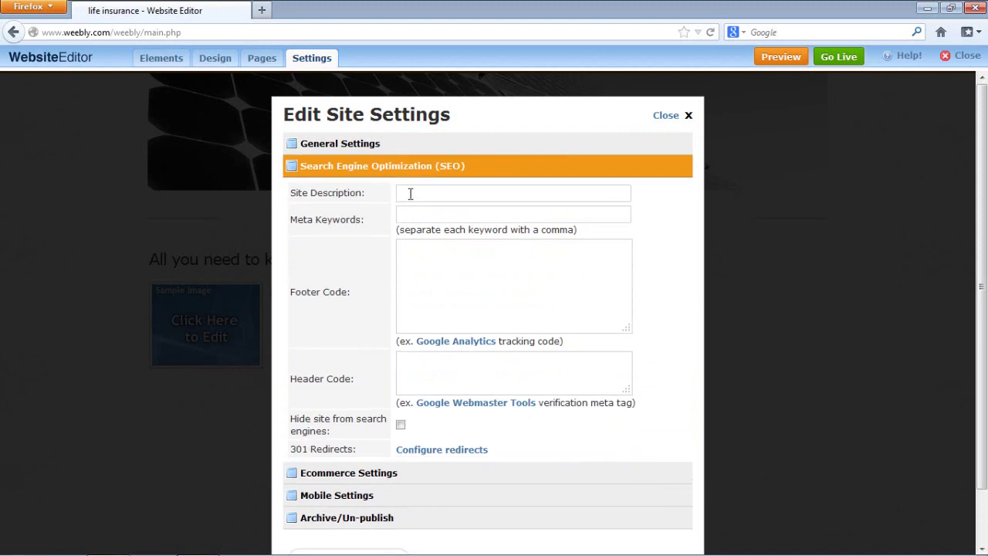
click(411, 194)
- Download the site as a .zip archive and save the file to the computer
click(356, 518)
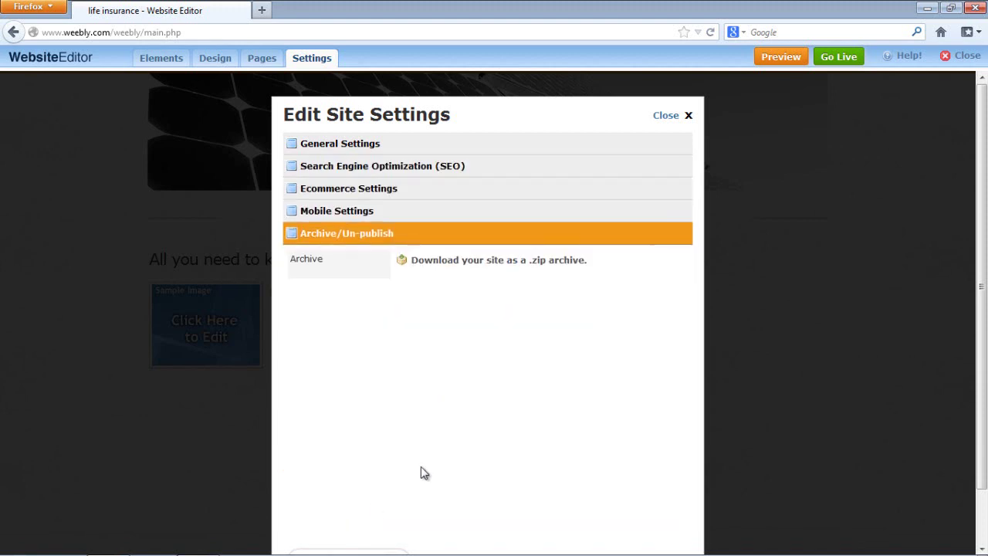
click(502, 261)
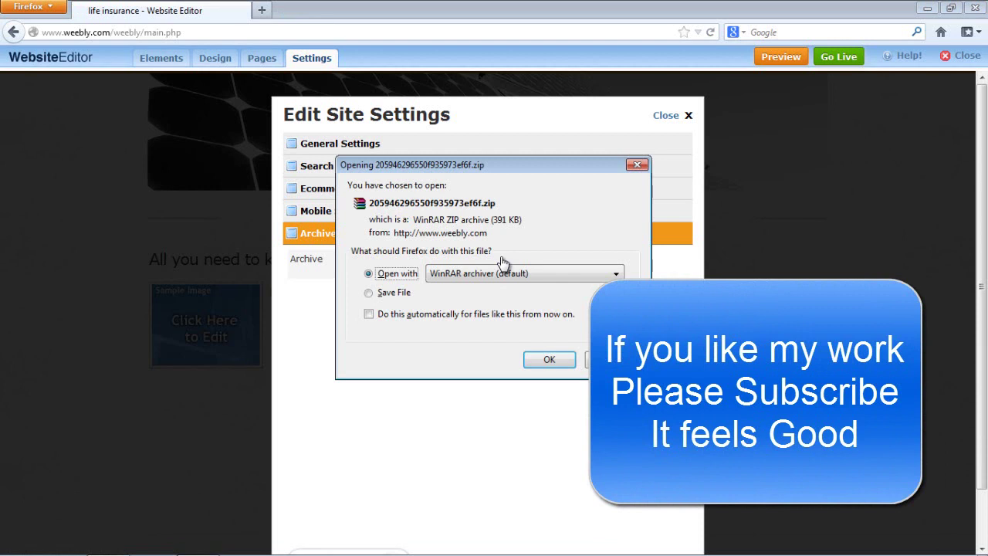
click(395, 296)
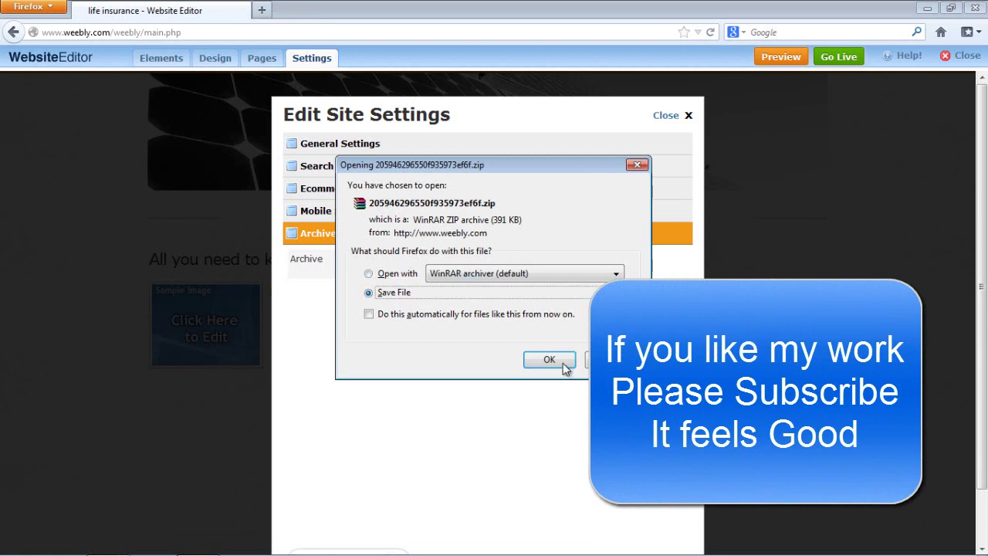
click(538, 364)
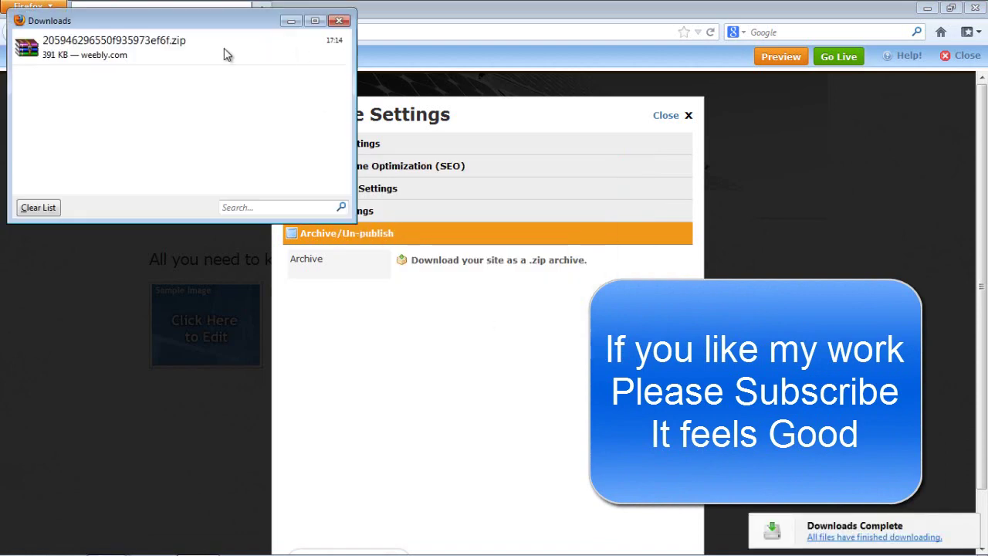
- Open the downloaded site archive in WinRAR, go into its site folder and open index.html
click(220, 48)
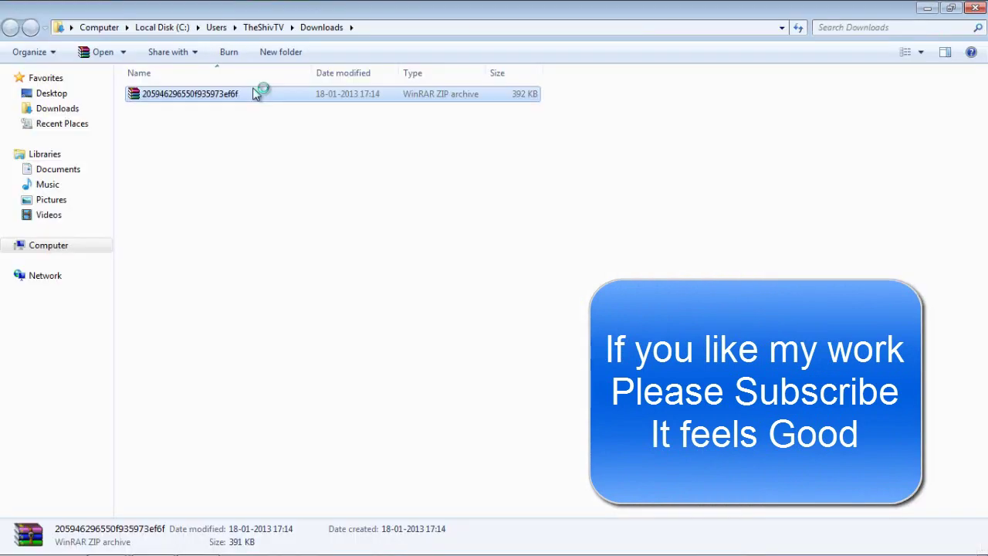
double_click(257, 93)
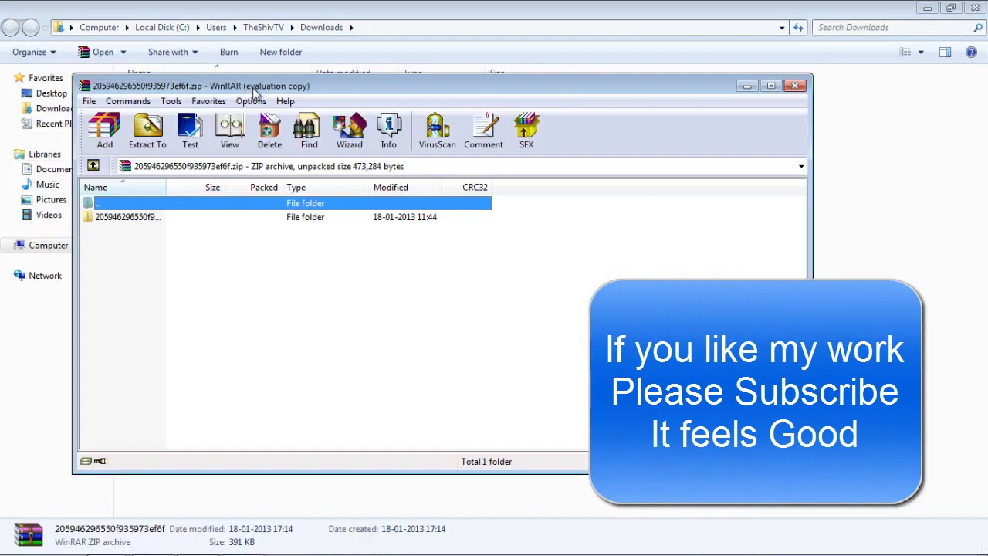
double_click(168, 219)
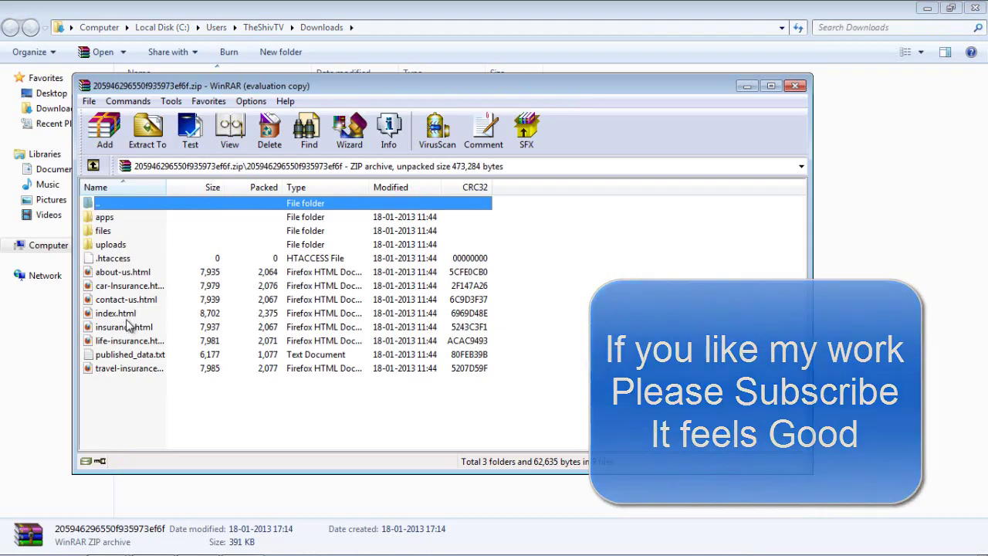
double_click(120, 314)
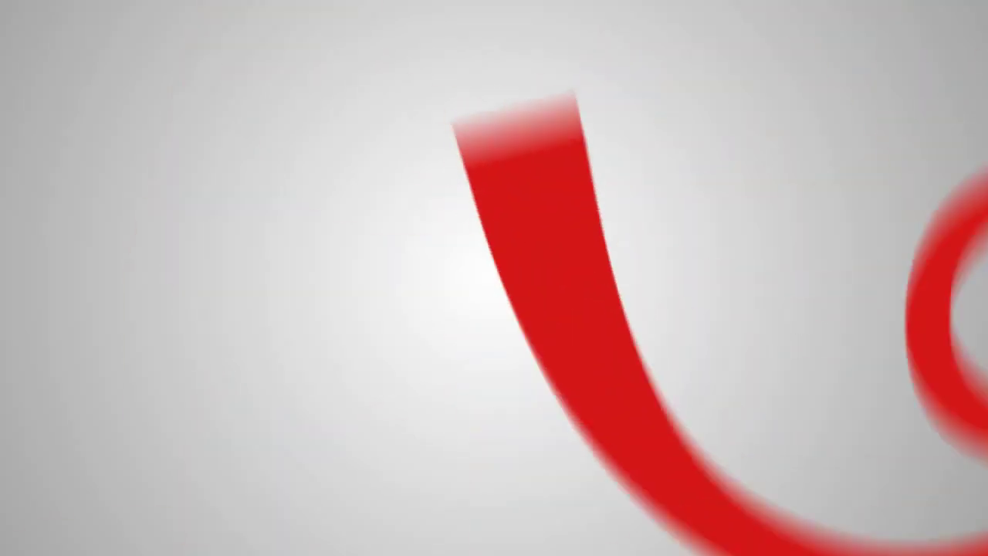